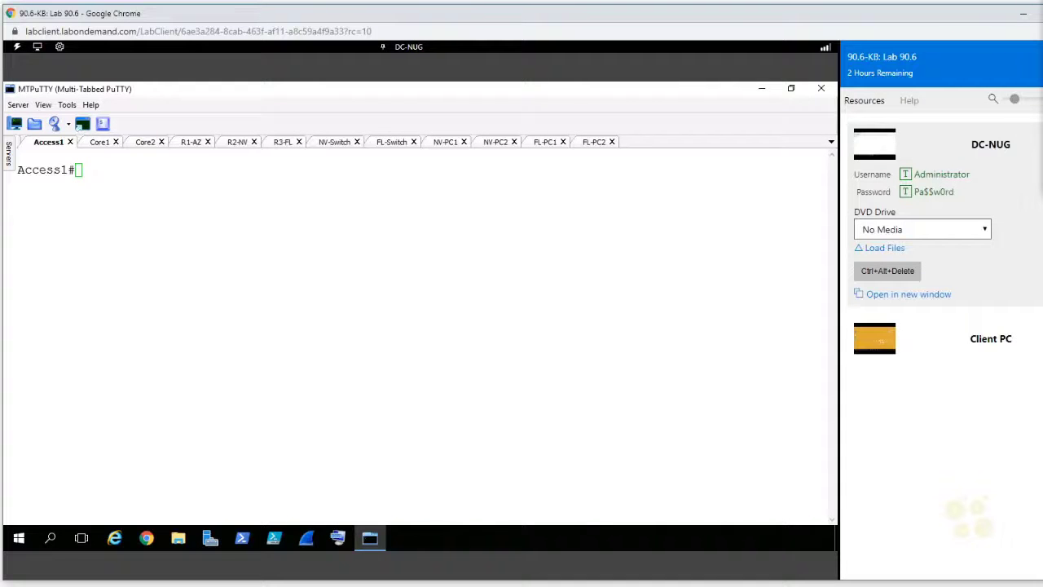
On R1-AZ, list interfaces (Gi1/0 at 192.168.1.5) and ping 192.168.1.100 with 100% success
left_click(188, 144)
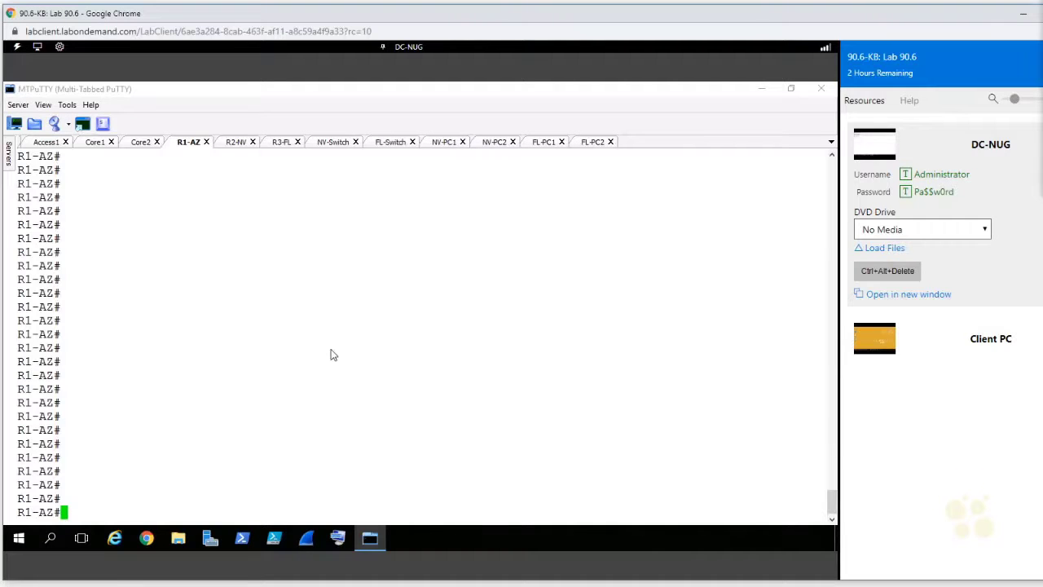
type("show ip int brief")
key("Return")
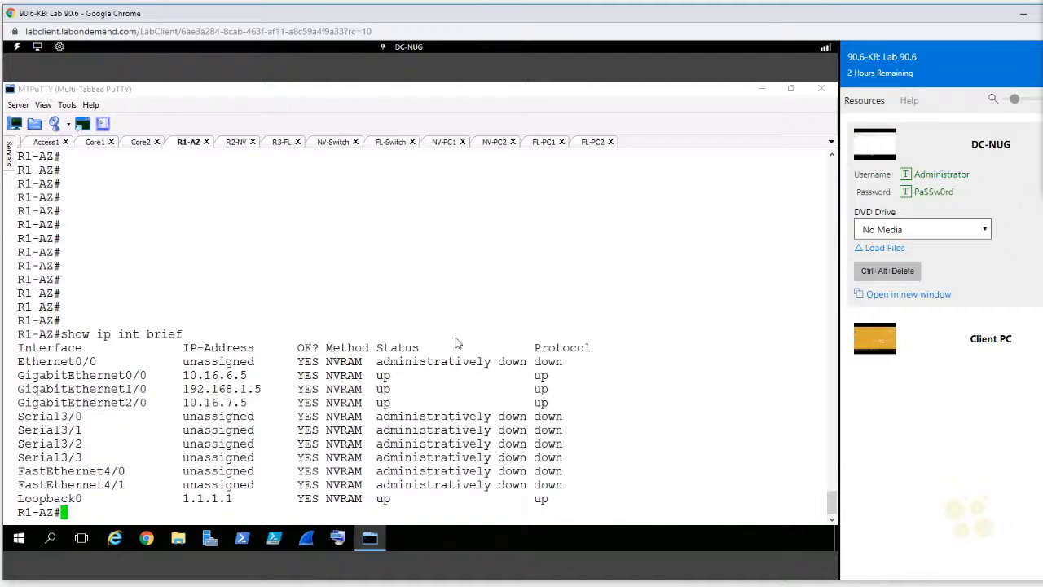
left_click_drag(274, 394, 176, 394)
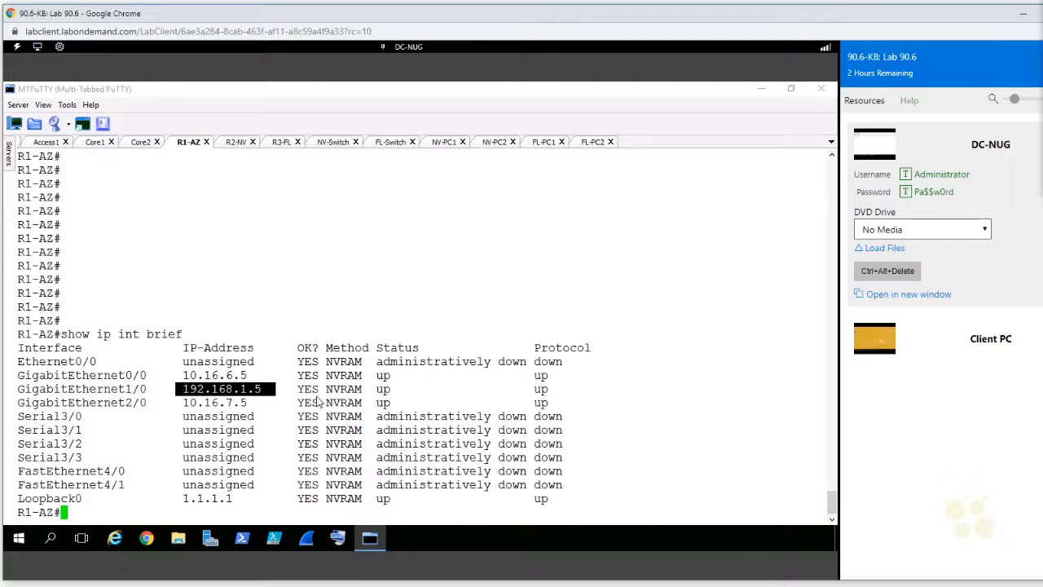
type("ping 192.168.")
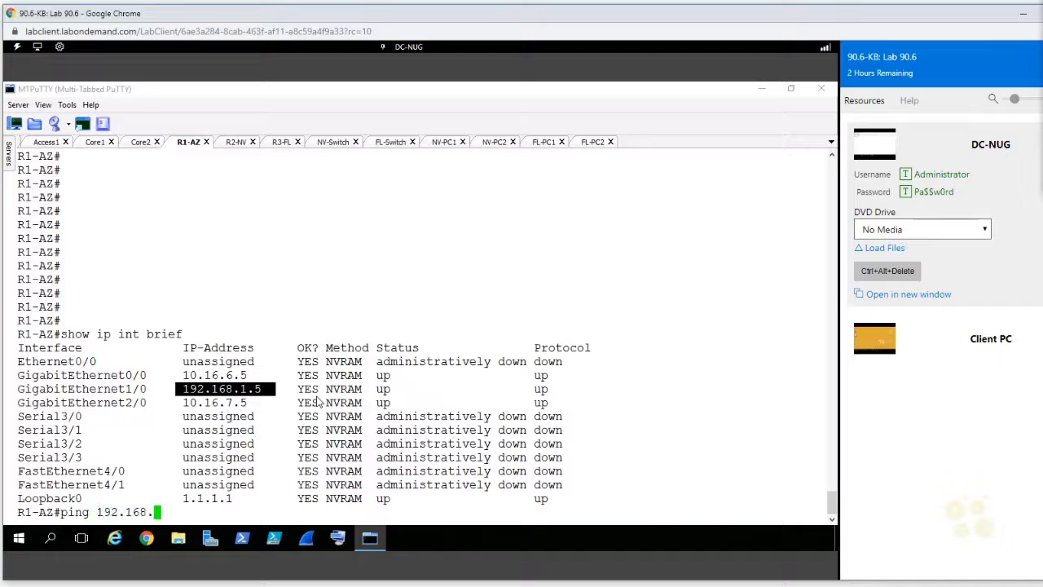
type("1.100")
key("Return")
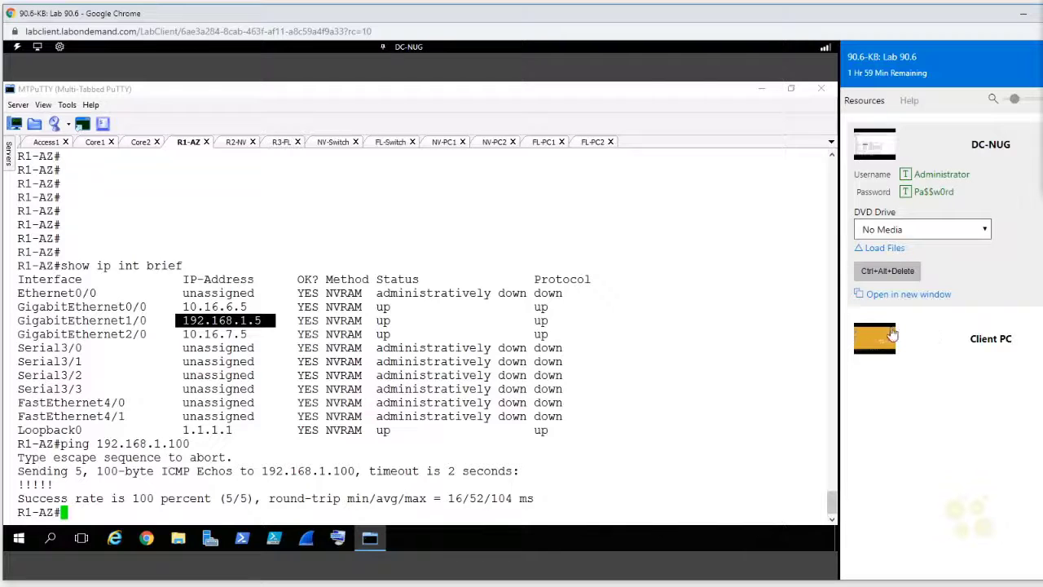
Open Command Prompt on the Client PC and ping 192.168.1.100, which times out
left_click(892, 334)
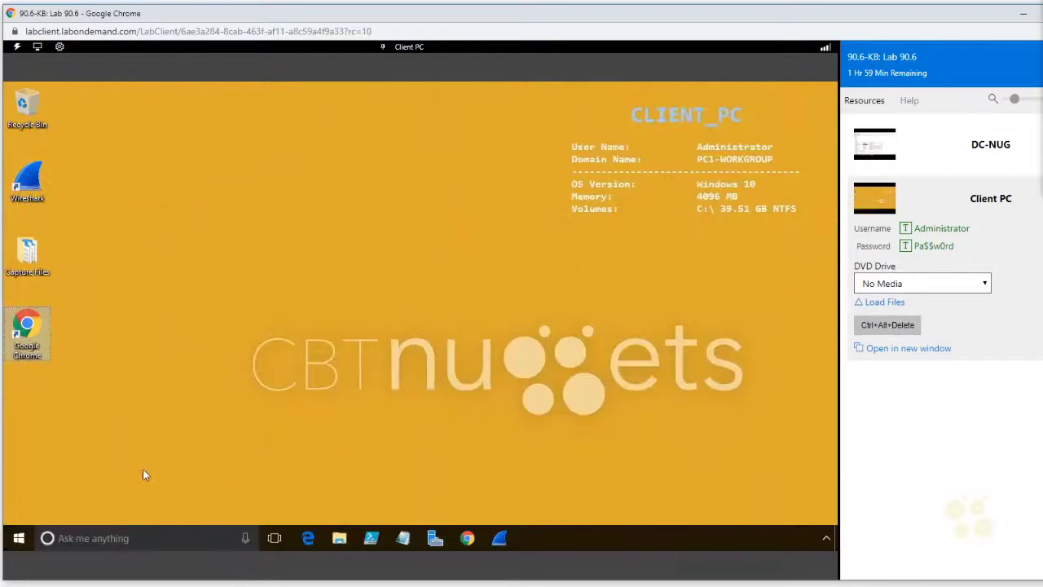
left_click(10, 541)
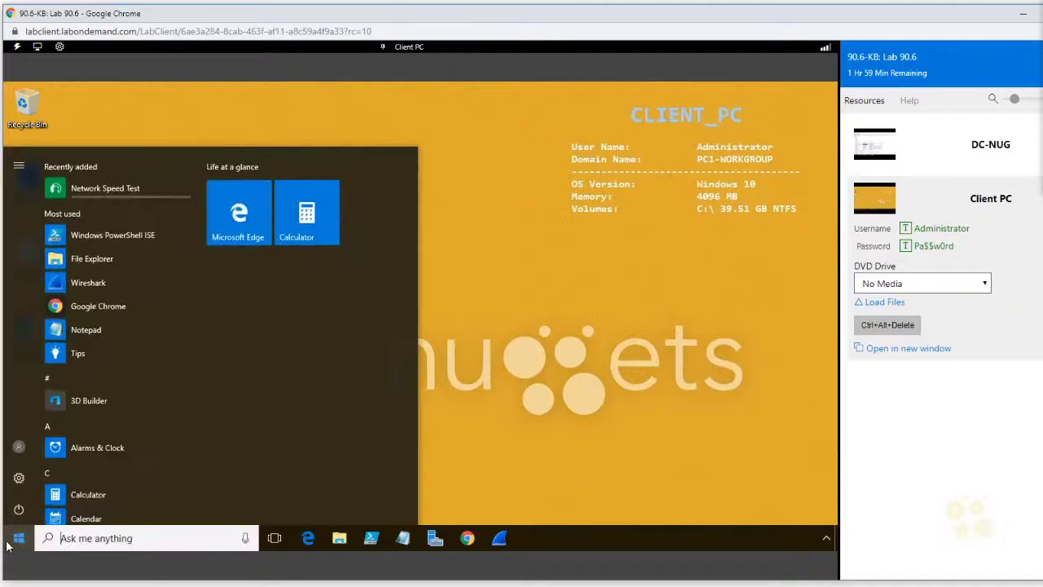
type("cmd")
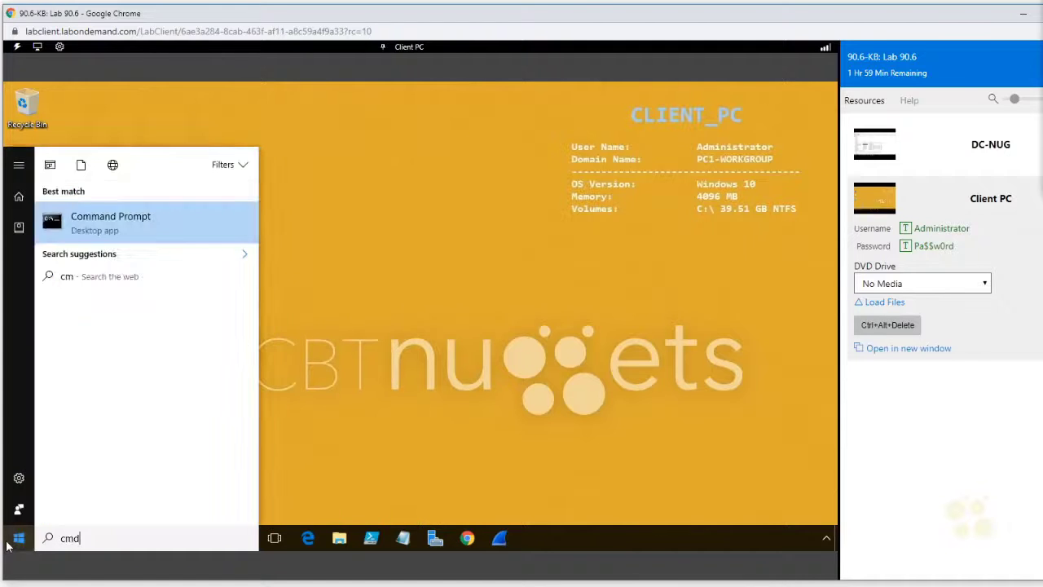
key("Return")
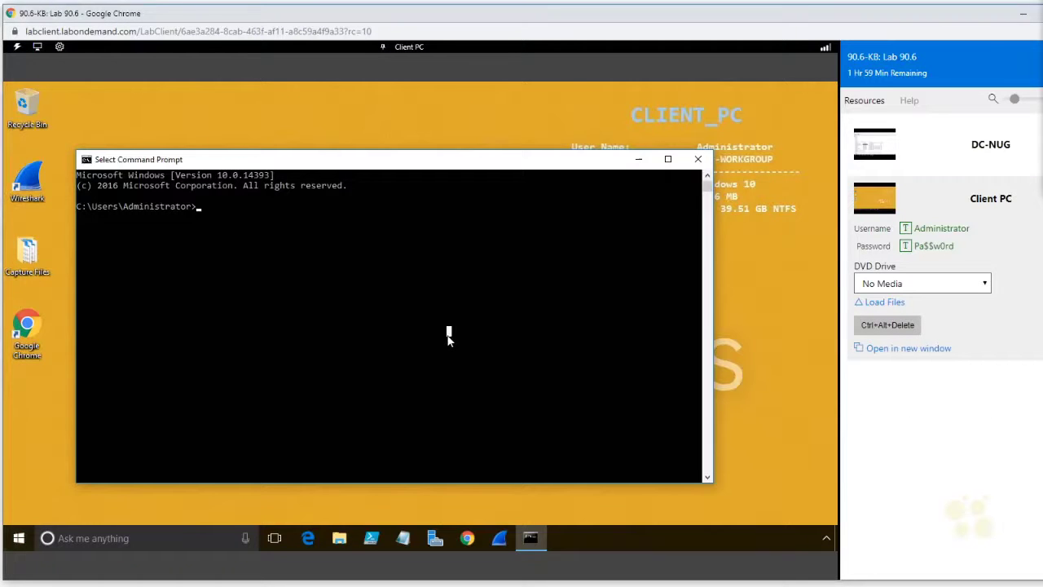
type("ping 192.16")
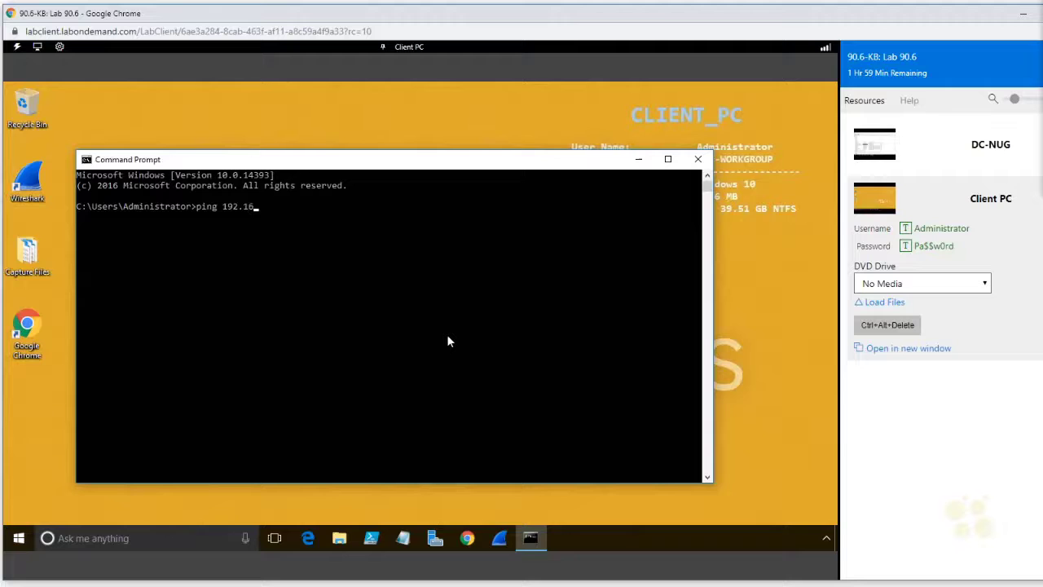
type("8.1.100")
key("Return")
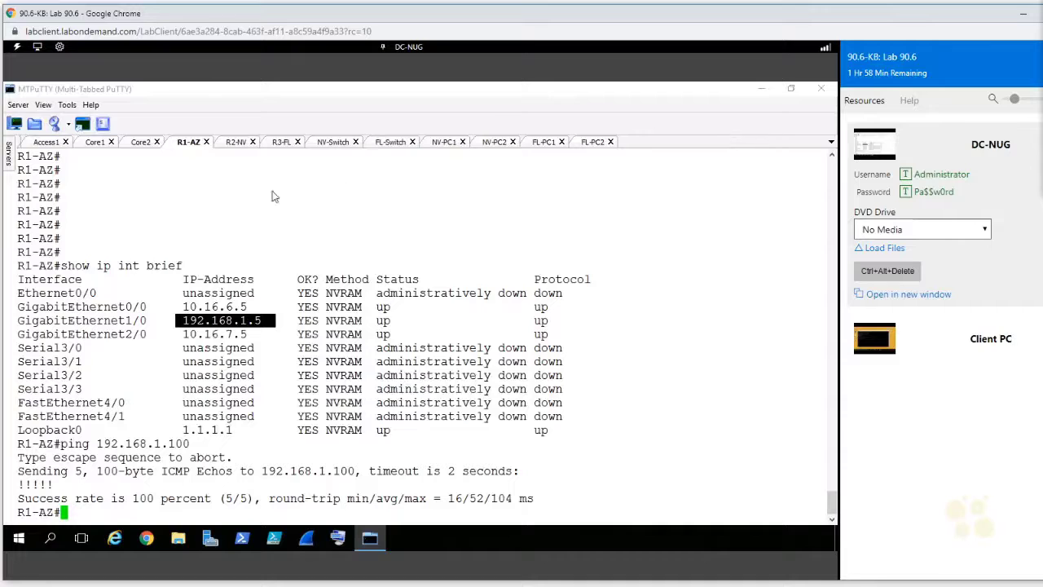
Enter global configuration and set gi0/0 as a NAT inside interface
left_click(206, 275)
key("Return")
key("Return")
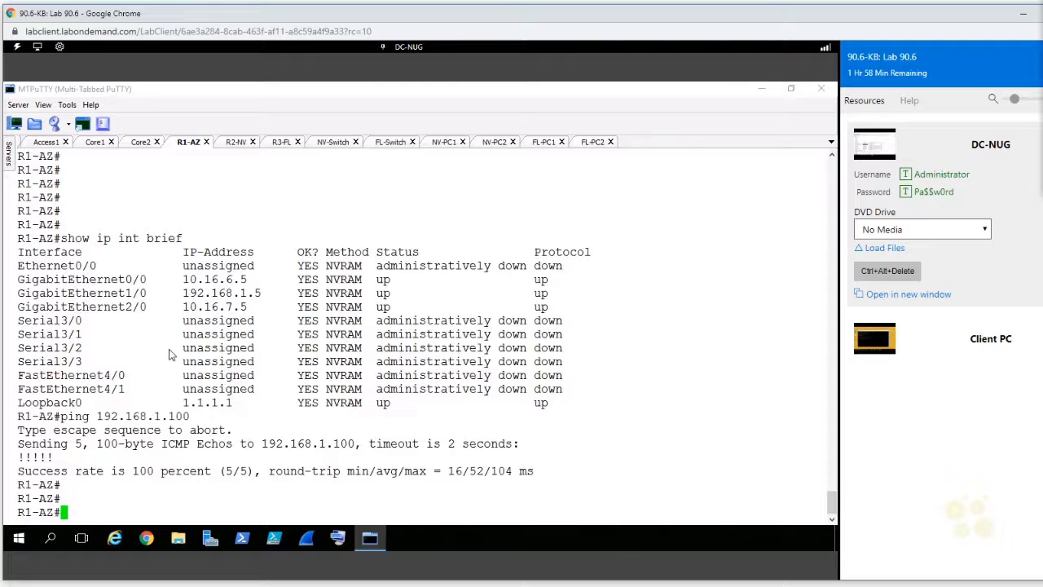
type("conf t")
key("Return")
type("int gi0/0")
key("Return")
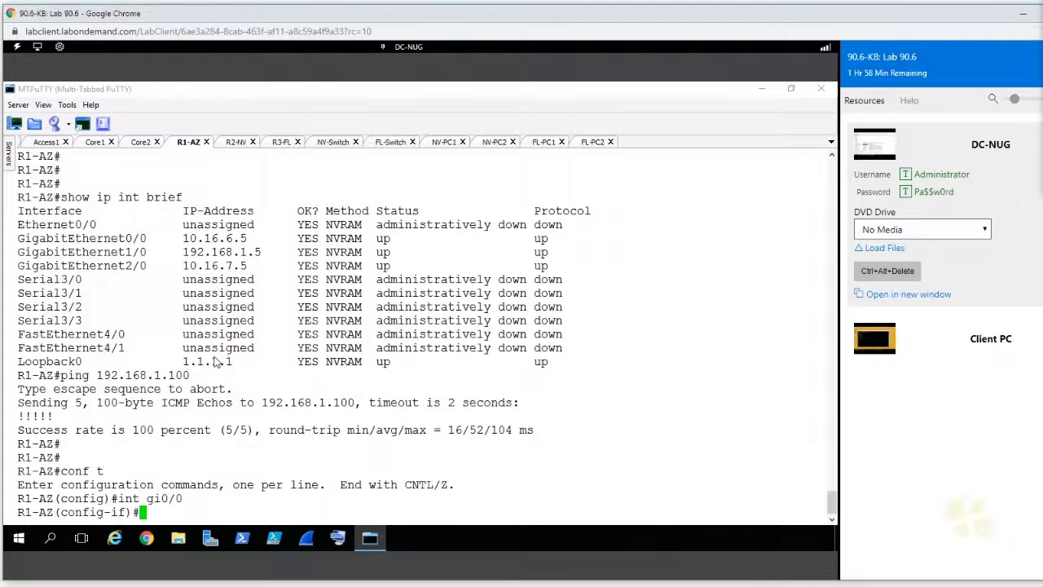
type("ip nat inst")
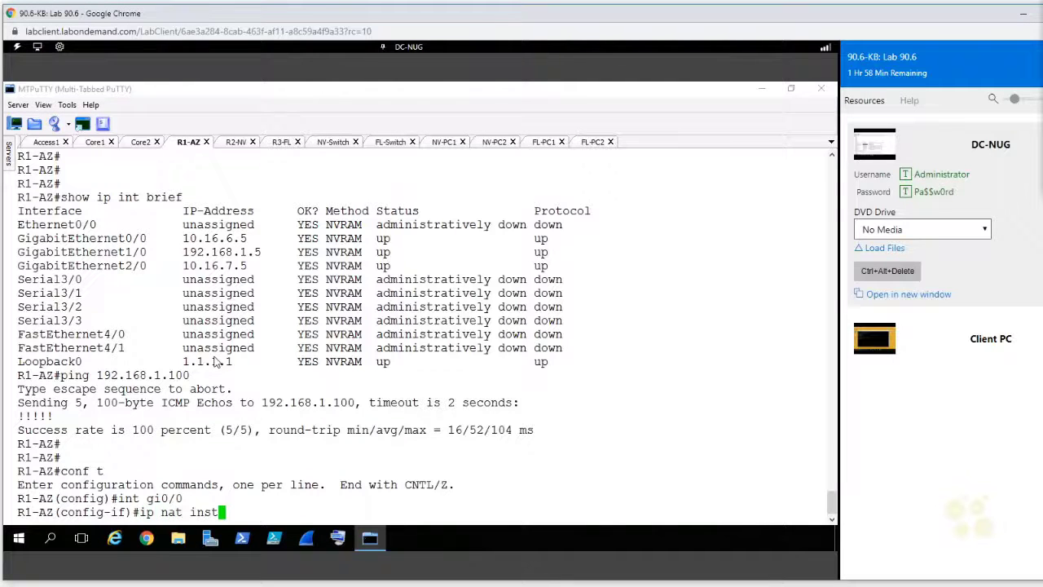
key("BackSpace")
key("Tab")
key("Return")
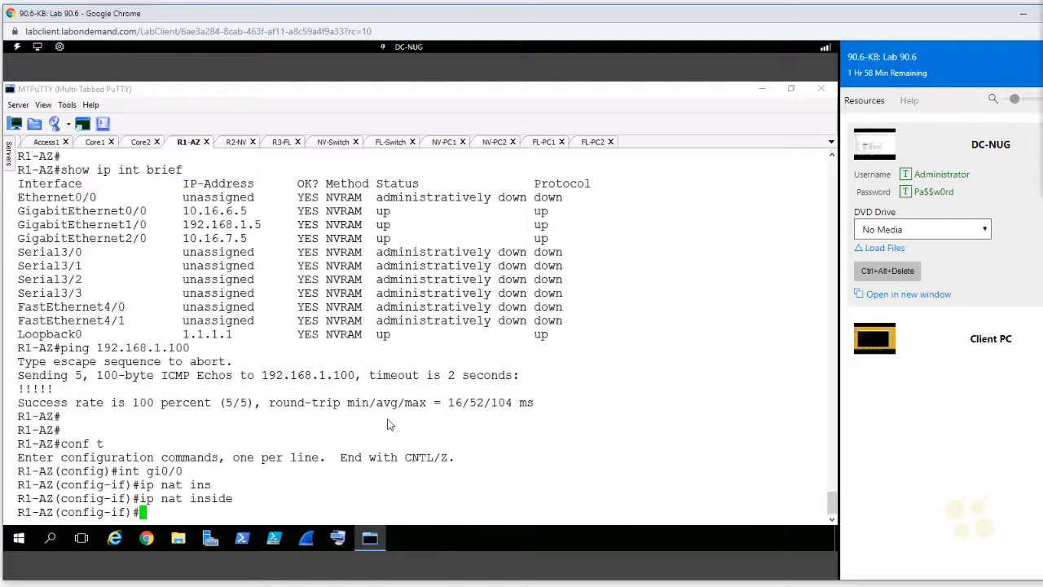
Set gi2/0 as a NAT inside interface
type("int gi2/0")
key("Return")
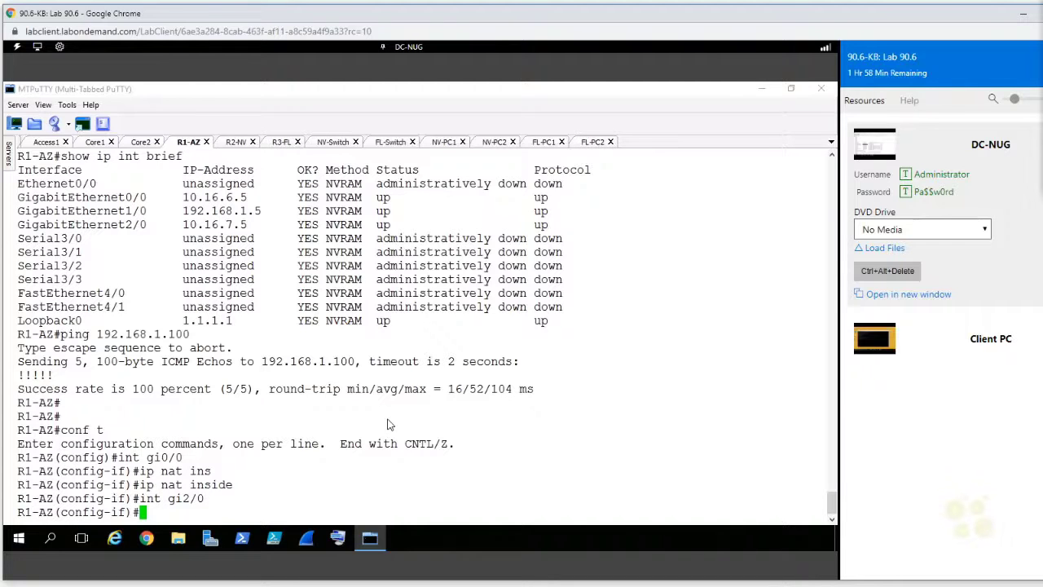
type("ip nat ins")
key("Tab")
key("Return")
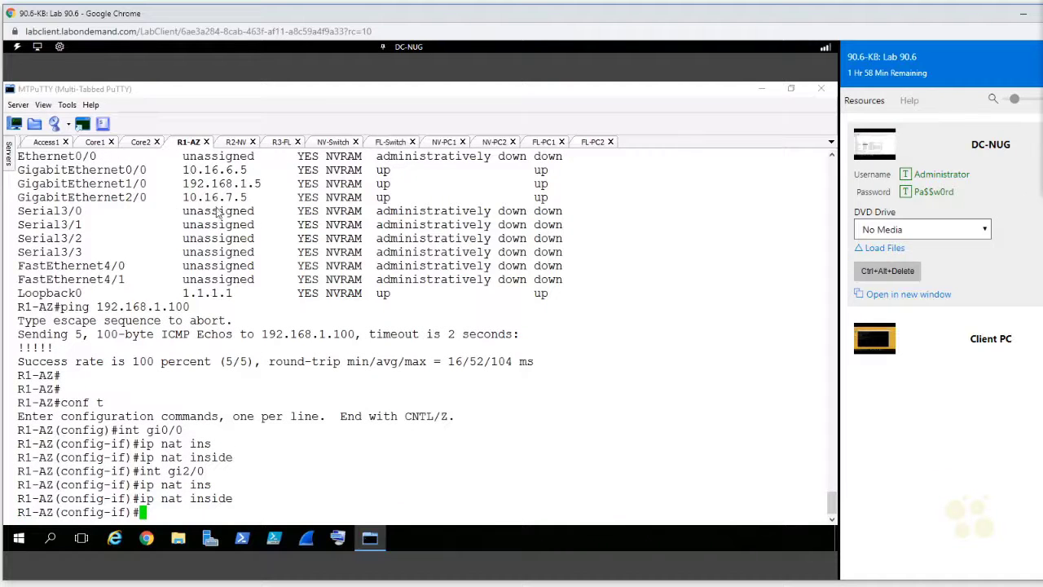
Set gi1/0 as the NAT outside interface and exit interface configuration
type("int gi1/0")
key("Return")
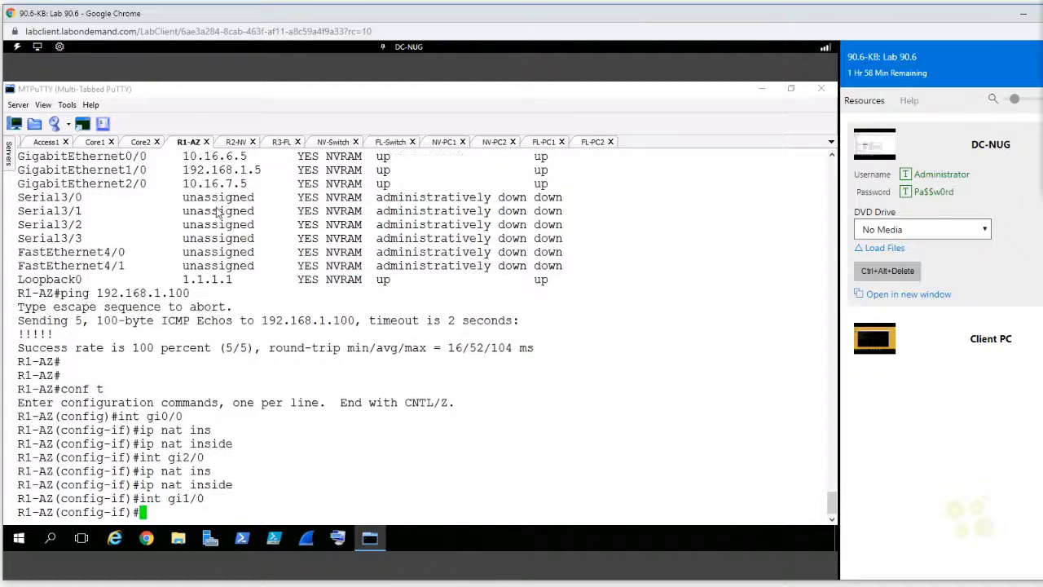
type("ip nat out")
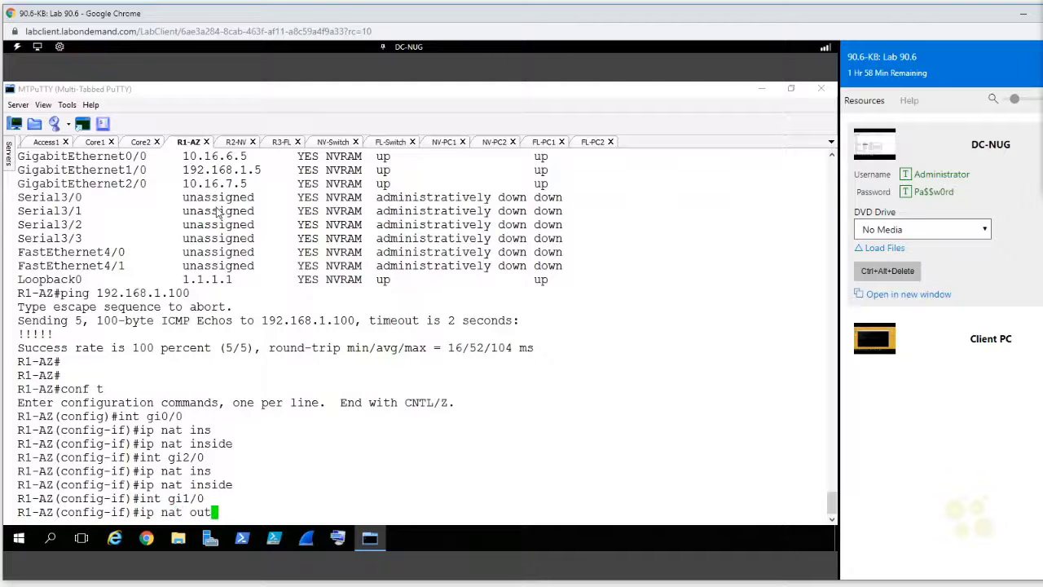
key("Tab")
key("Return")
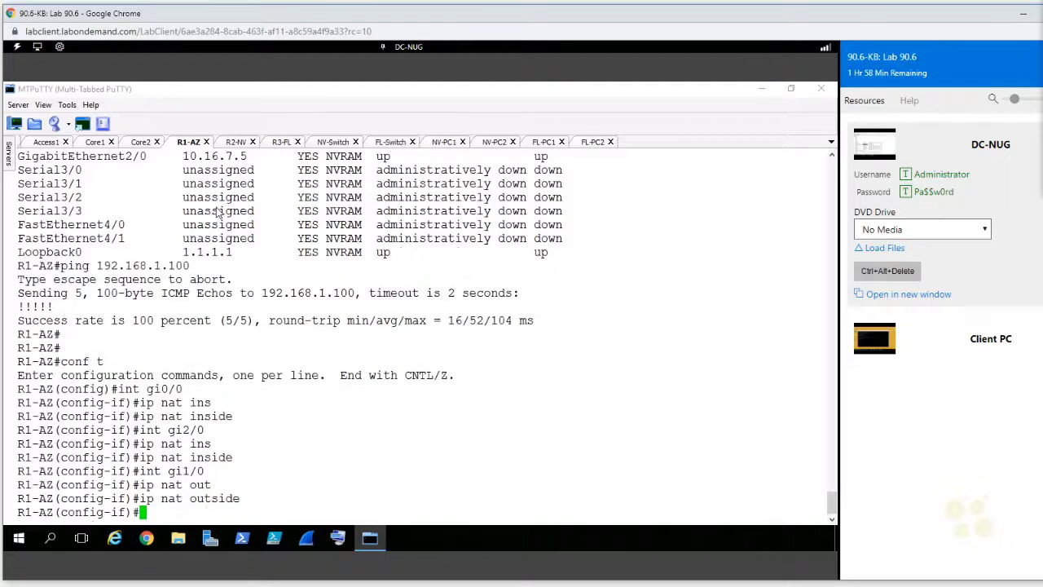
type("exit")
key("Return")
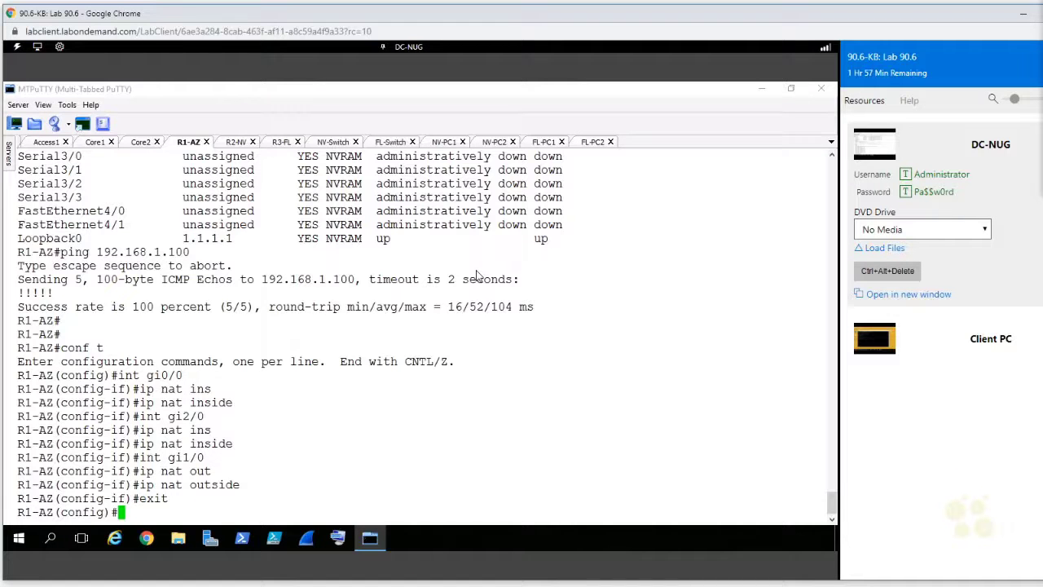
Create standard ACL NATTED with 'permit 10.0.0.0 0.255.255.255', then exit to global config
type("ip acc")
key("Tab")
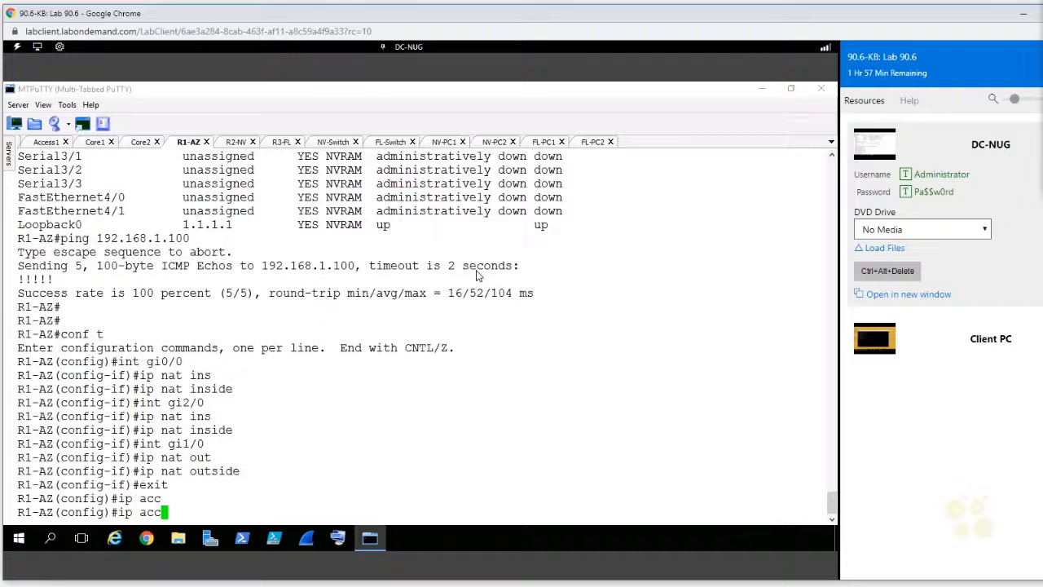
type("e")
key("Tab")
type("?")
type("st")
key("Tab")
type("?")
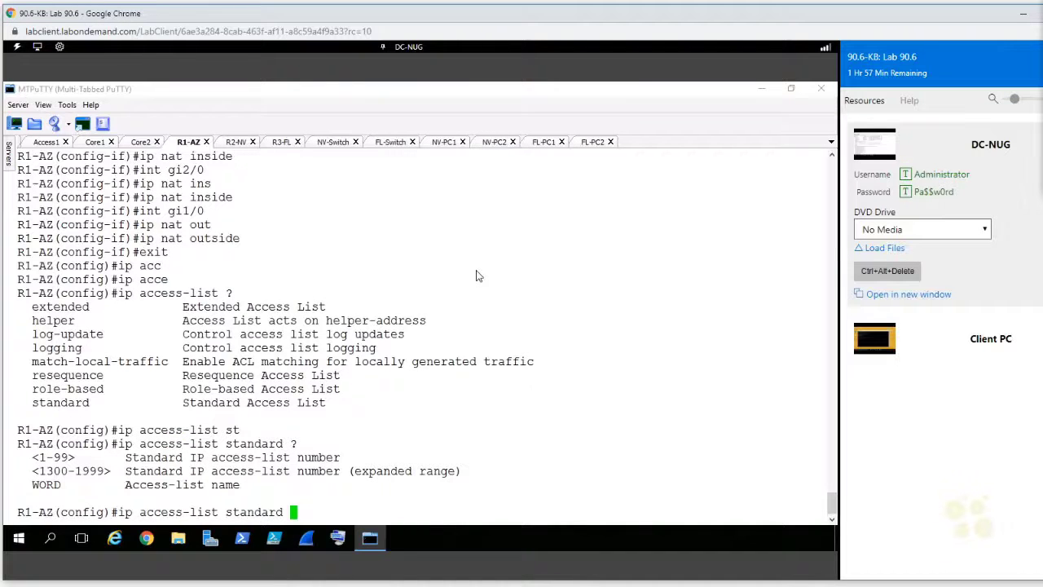
type("NATTED")
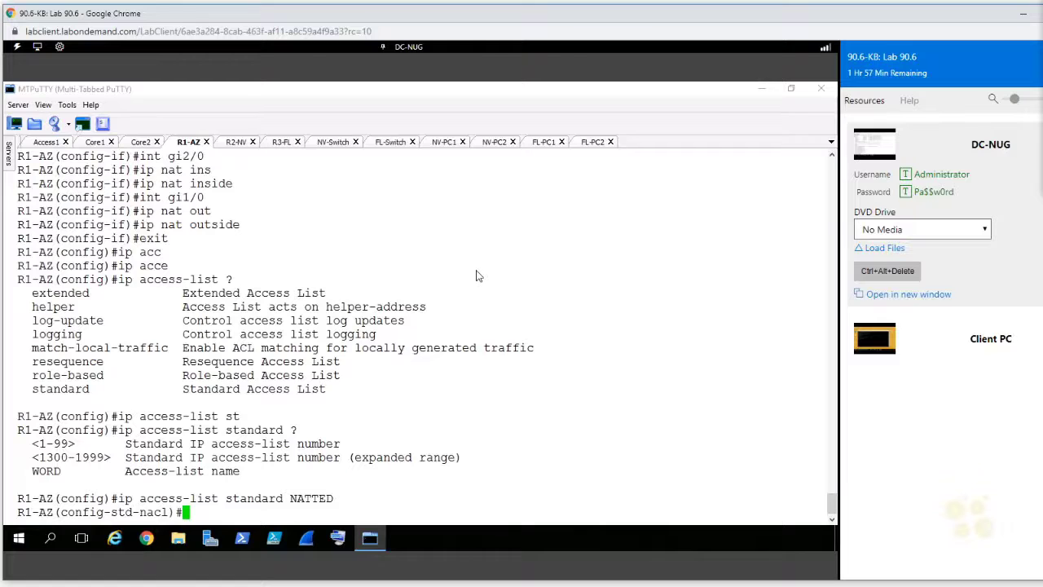
type("permit ?")
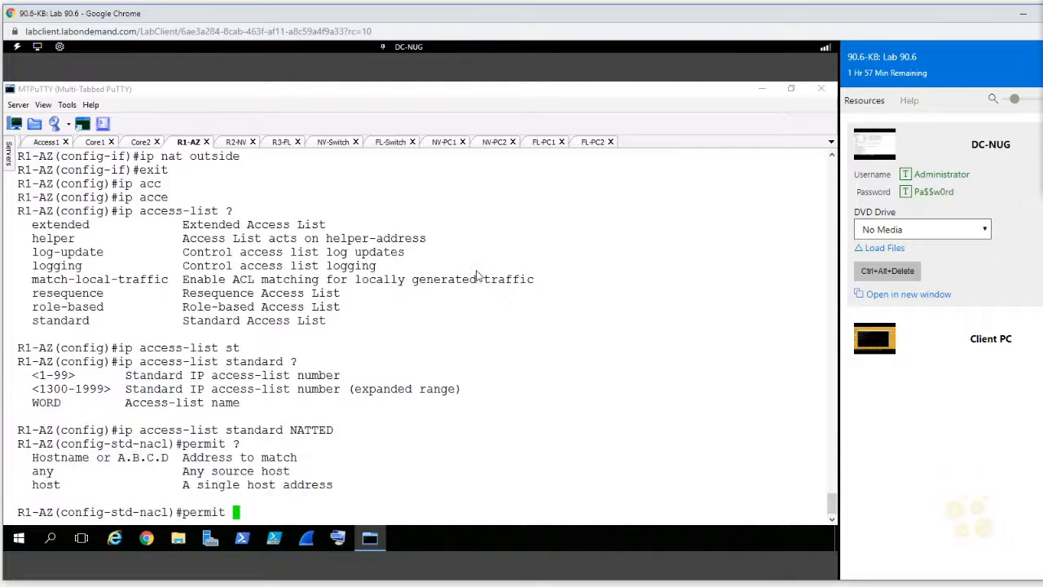
type("10.0.0.0 ")
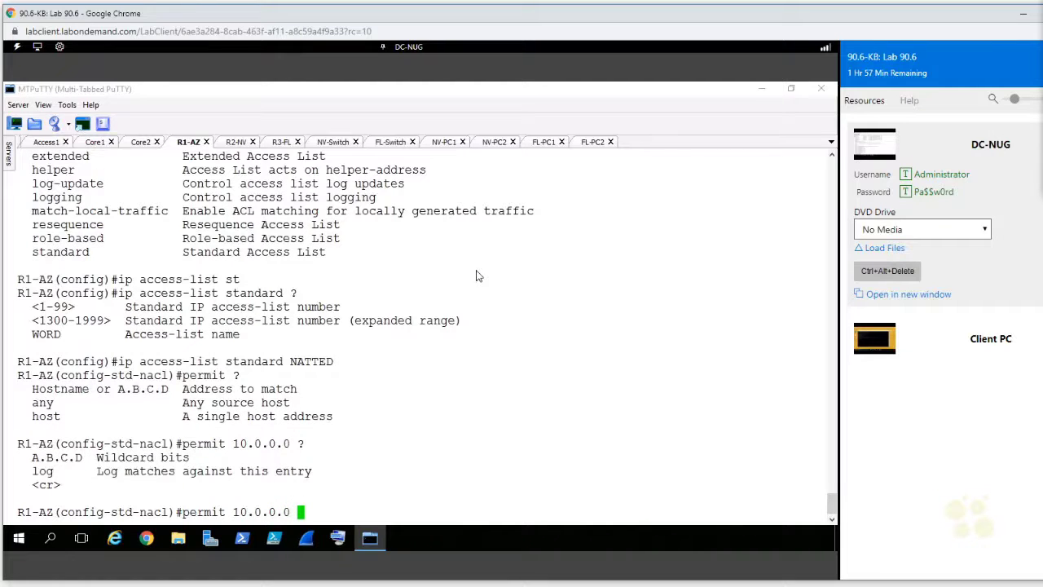
type("?0.255")
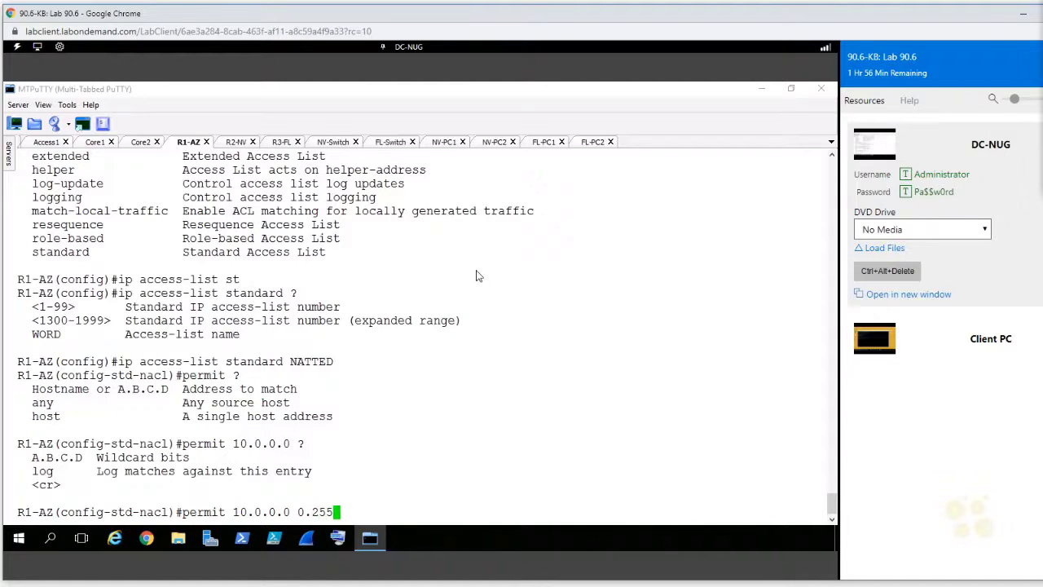
type(".255.255")
key("Return")
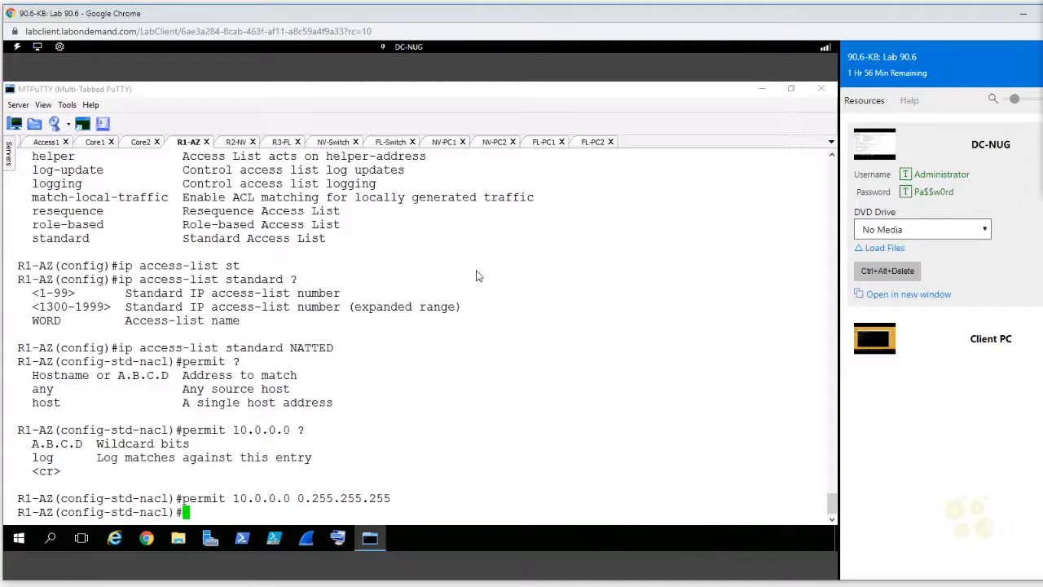
type("exit")
key("Return")
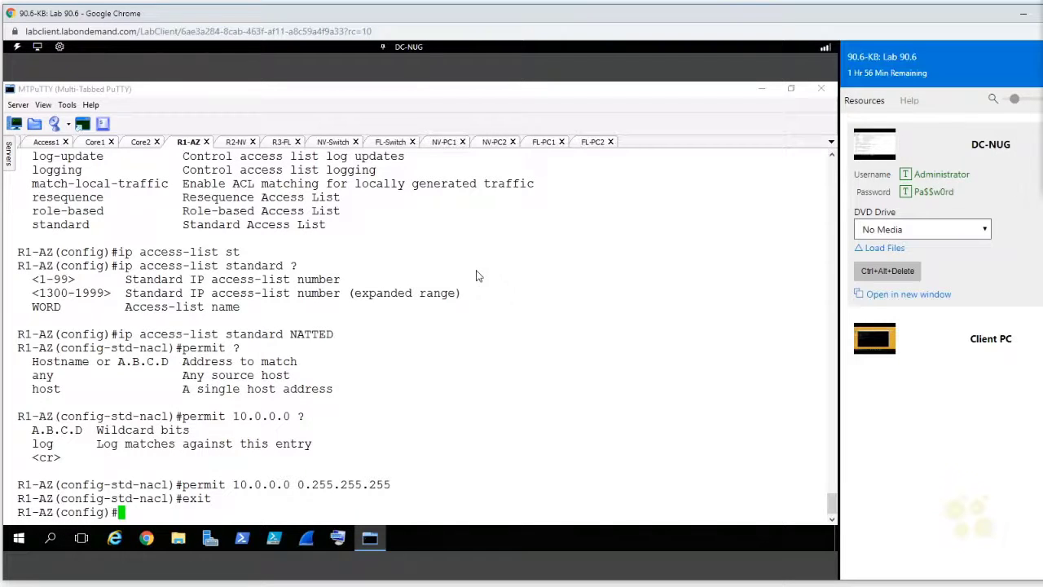
Run 'do show ip int brief', then start 'ip nat inside source list' with ? help
type("do show ip")
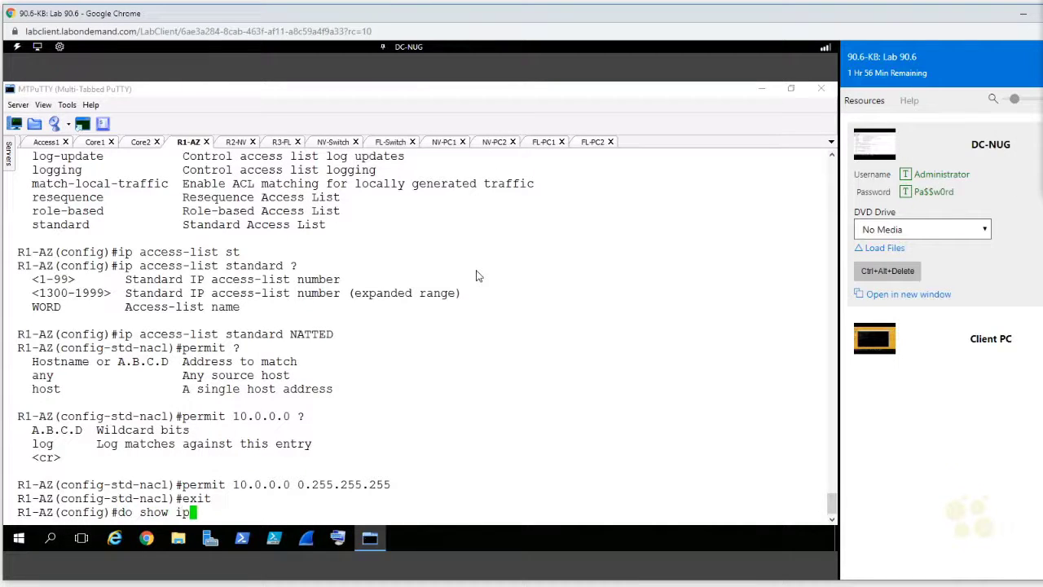
type(" int brief")
key("Return")
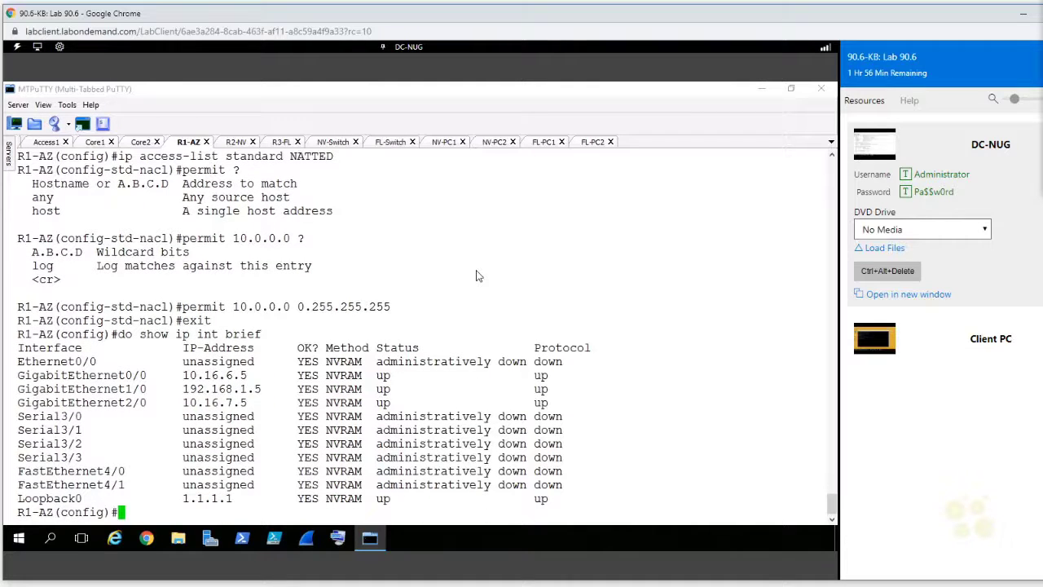
type("ip nat")
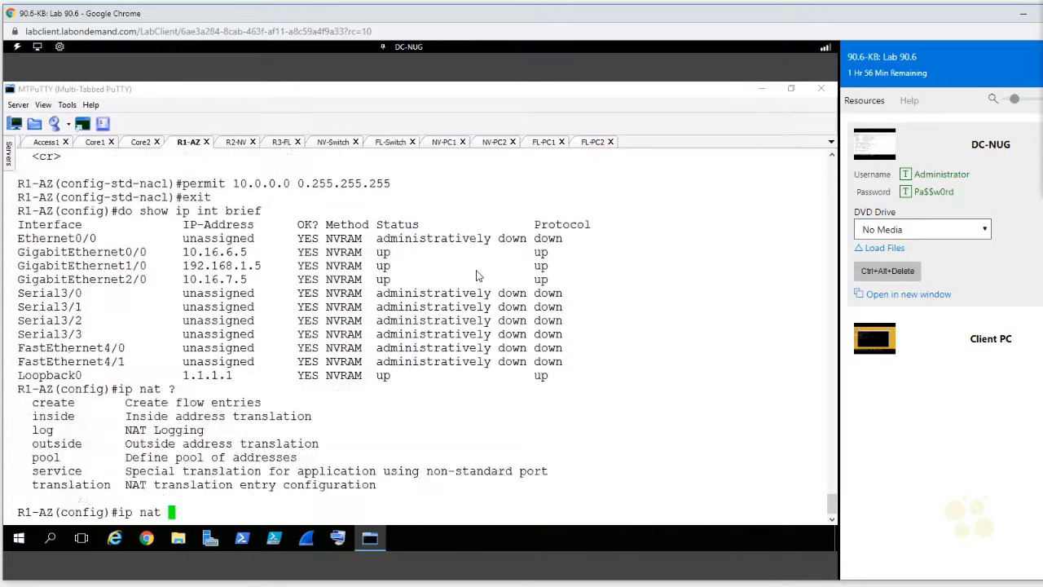
type("in")
key("Tab")
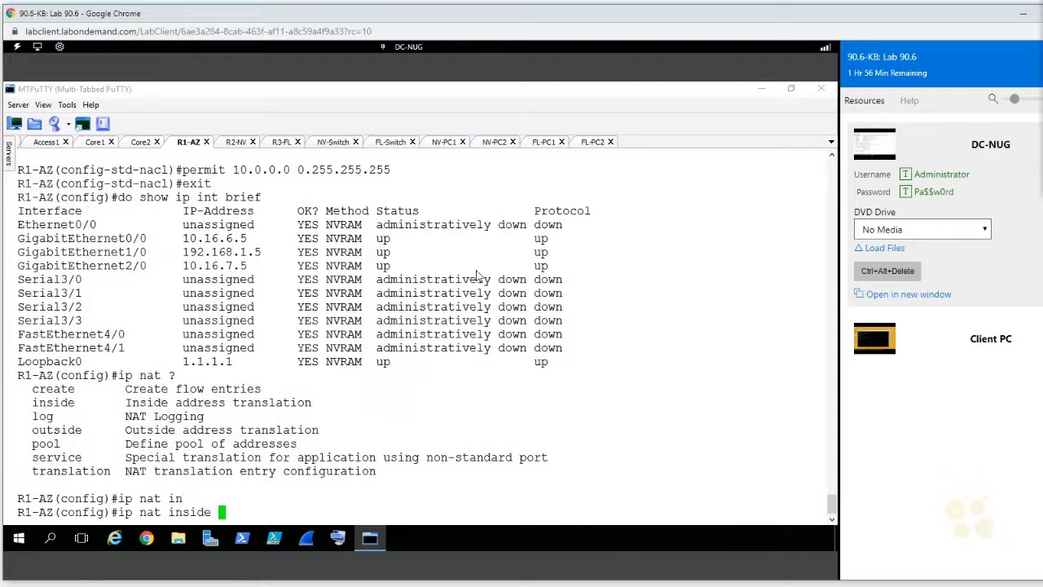
type("?sour")
key("Tab")
type("?")
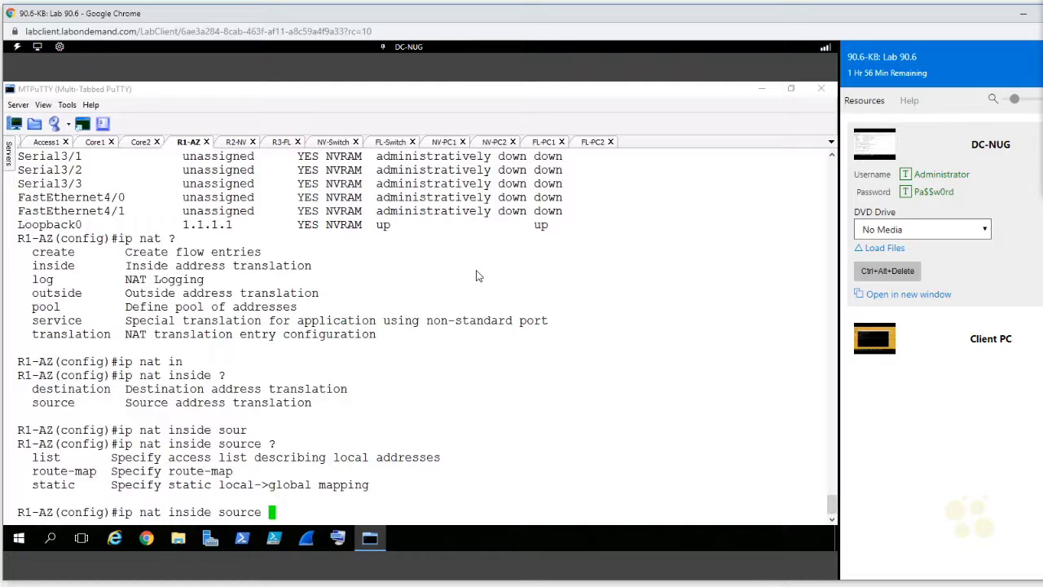
type("li")
key("Tab")
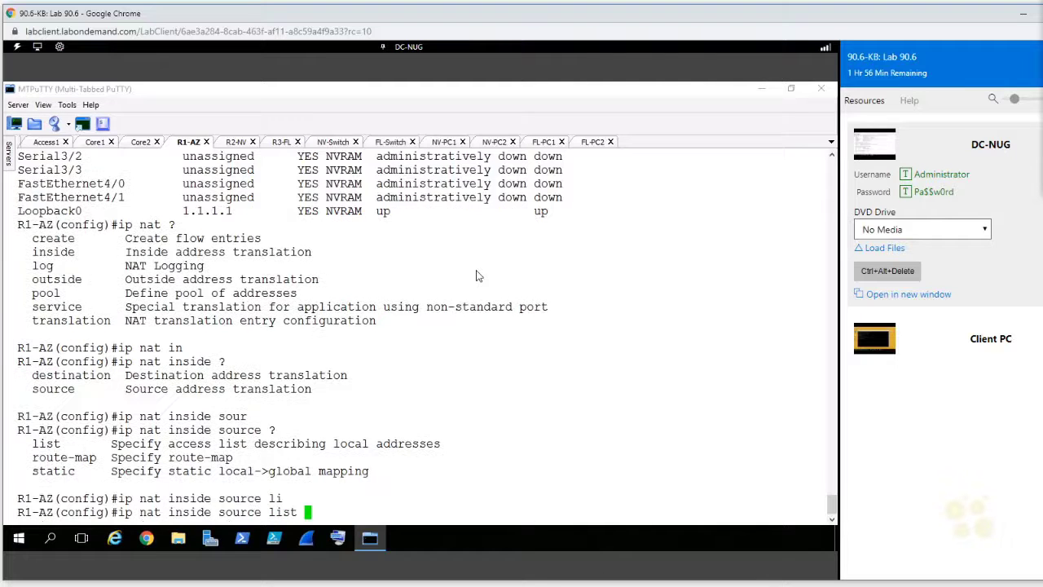
type("?")
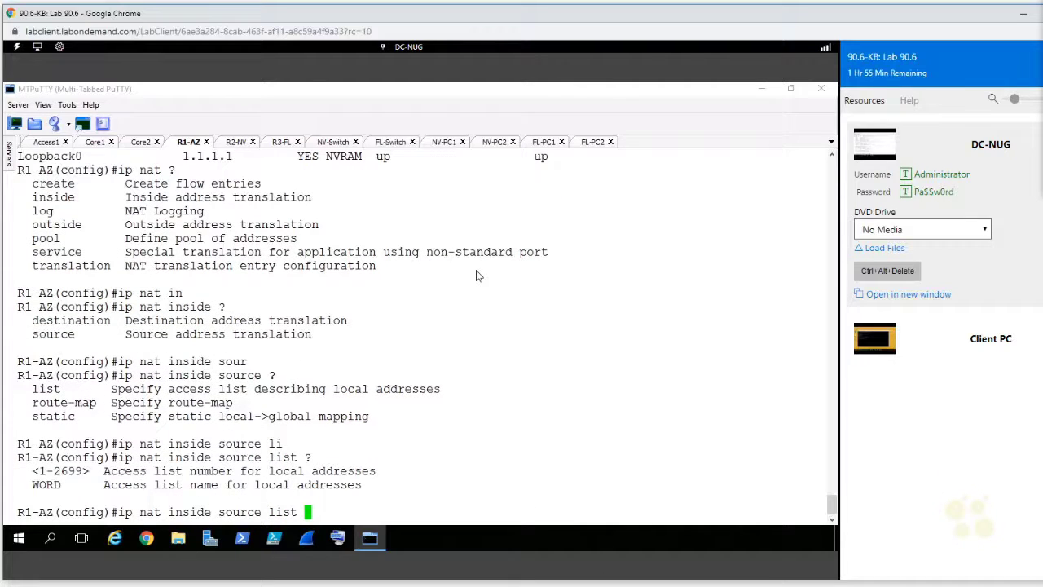
Complete the rule with list NATTED, interface gigabitEthernet 1/0 overload, and apply it
scroll(277, 389, "up", 13)
scroll(277, 390, "down", 8)
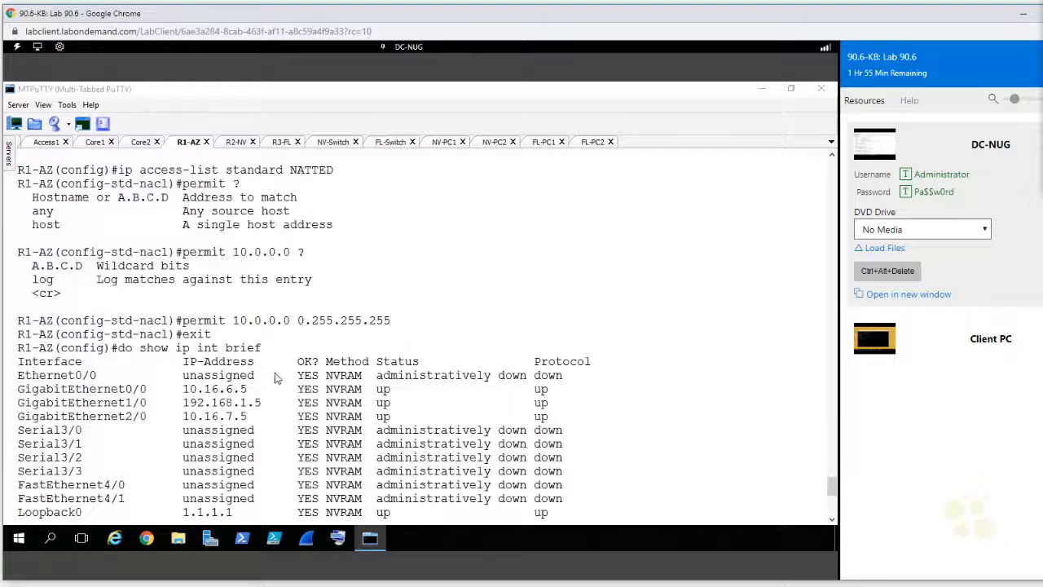
double_click(320, 170)
right_click(319, 169)
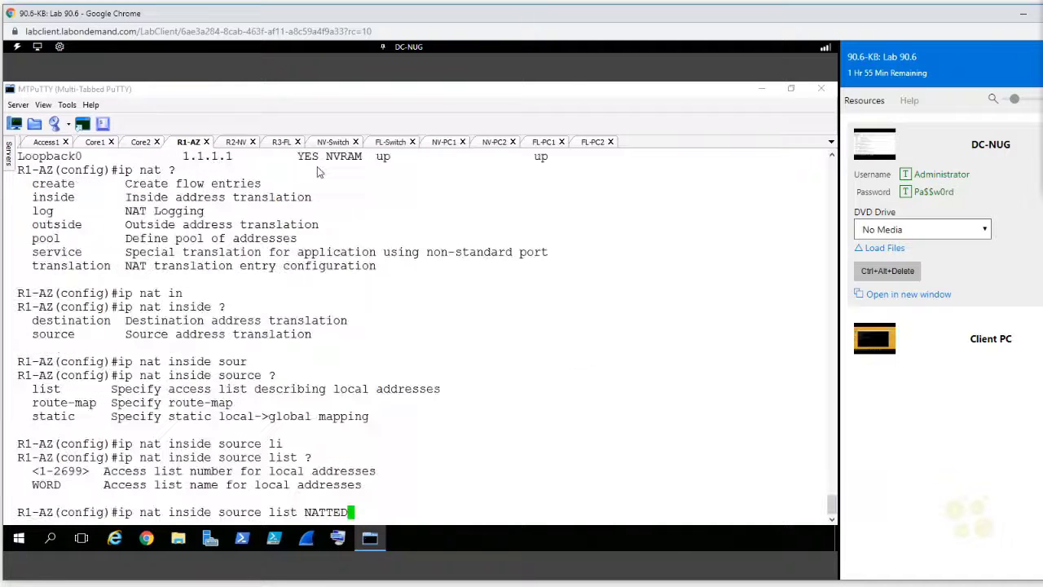
type("?")
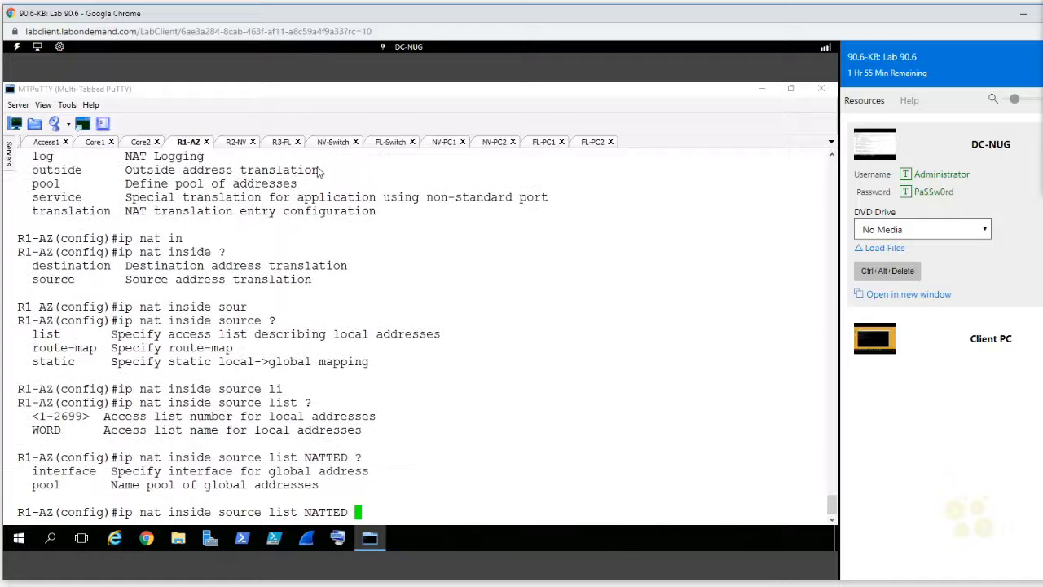
type("int")
key("Tab")
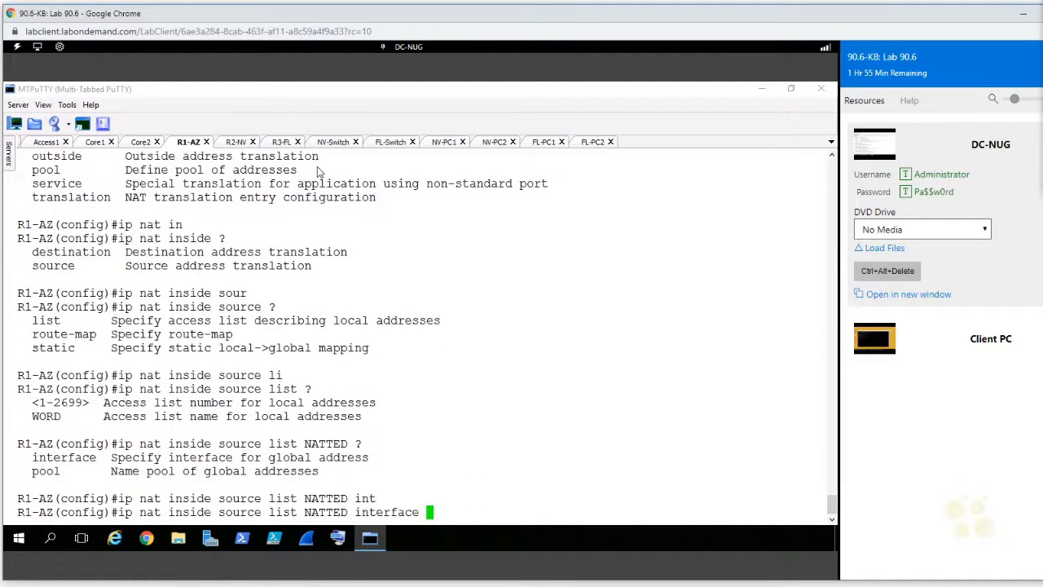
type("?")
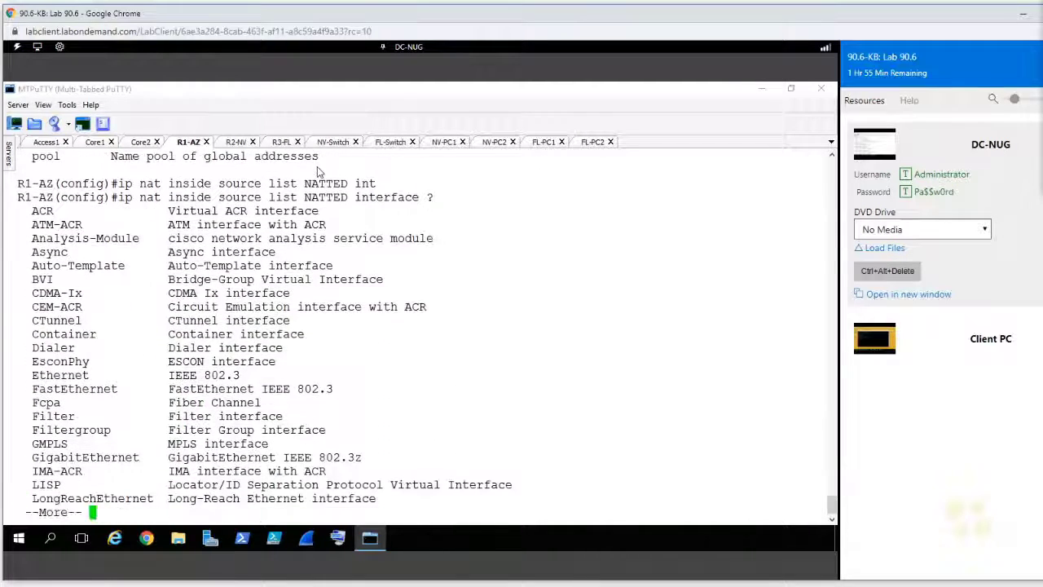
type("q")
scroll(160, 166, "up", 10)
scroll(159, 167, "up", 9)
scroll(155, 210, "down", 9)
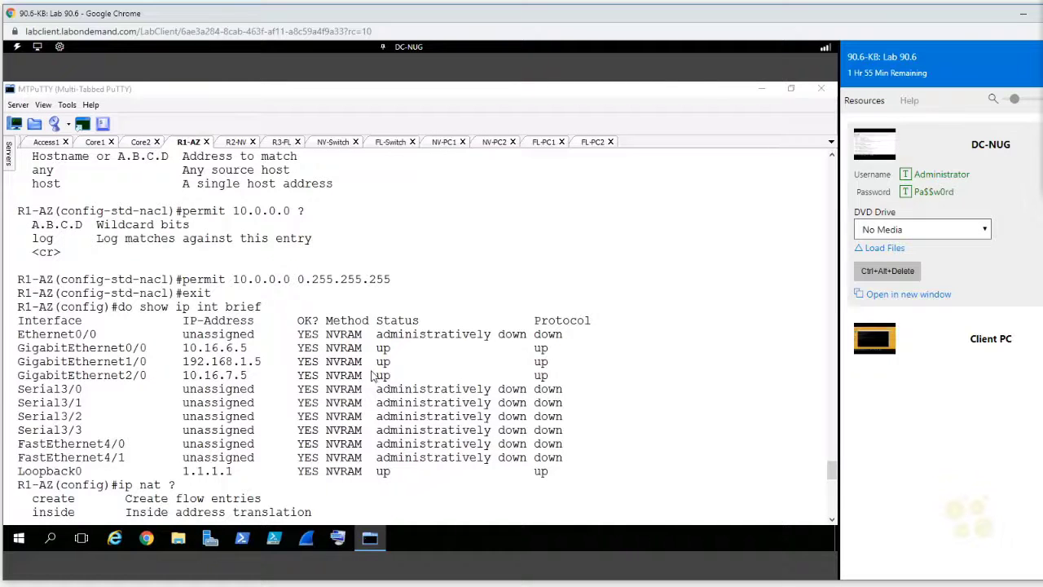
type("gi")
key("Tab")
type("1/")
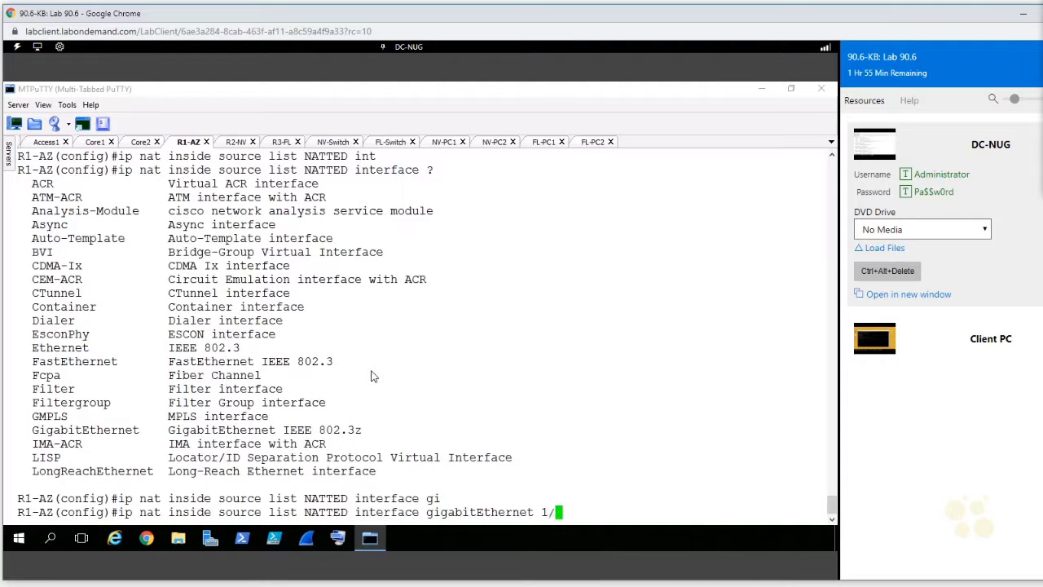
type("0 ")
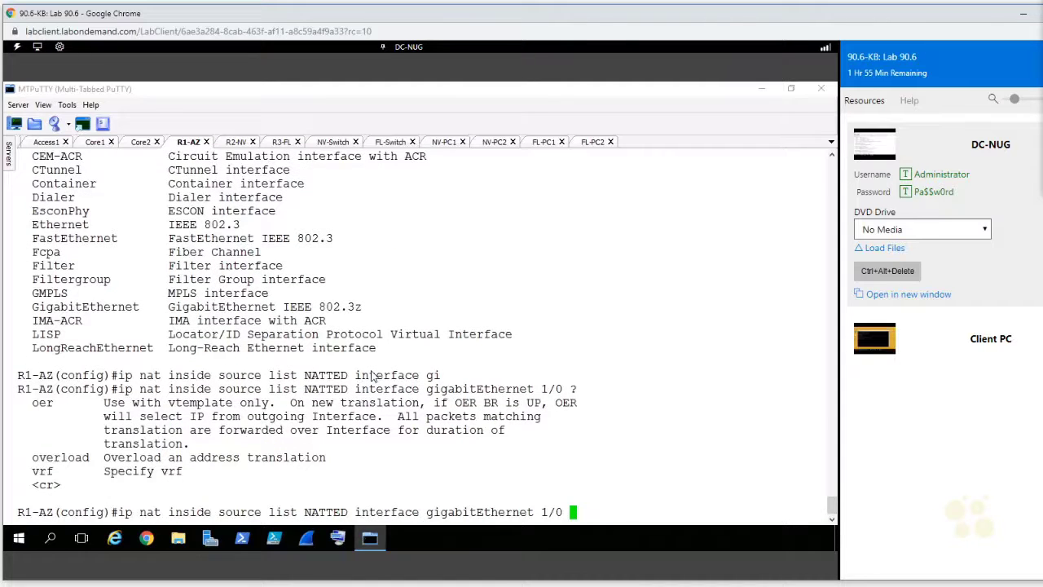
type("?ove")
key("Tab")
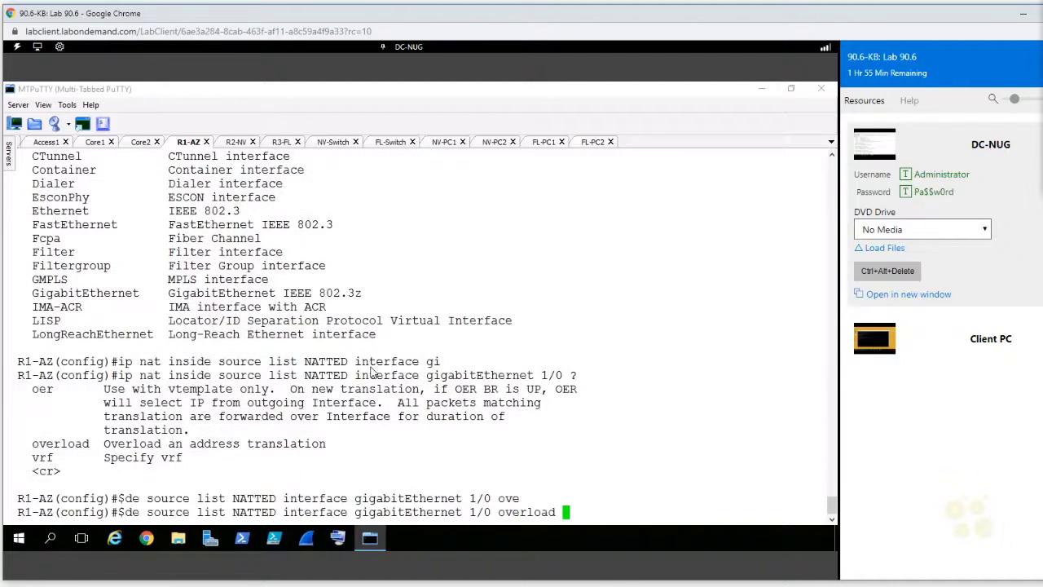
key("Return")
double_click(85, 431)
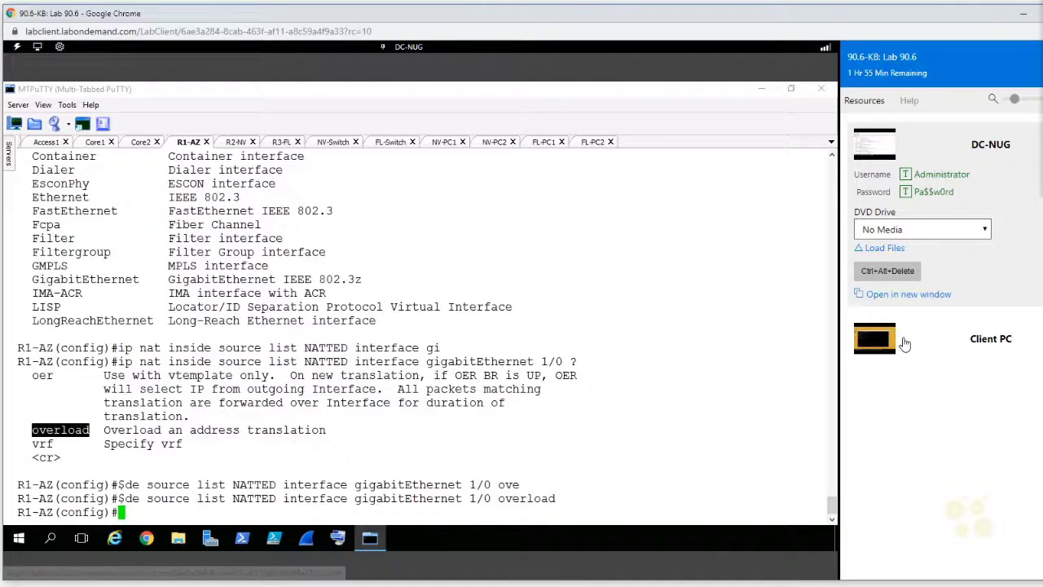
Rerun the Client PC's ping to 192.168.1.100, now getting four replies with 0% loss
left_click(900, 341)
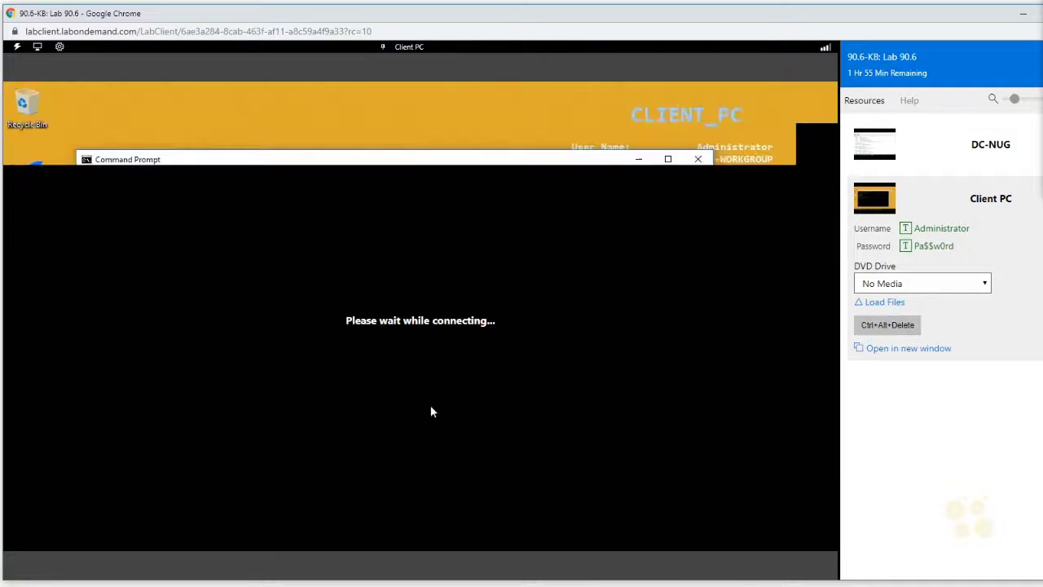
left_click(418, 354)
key("Up")
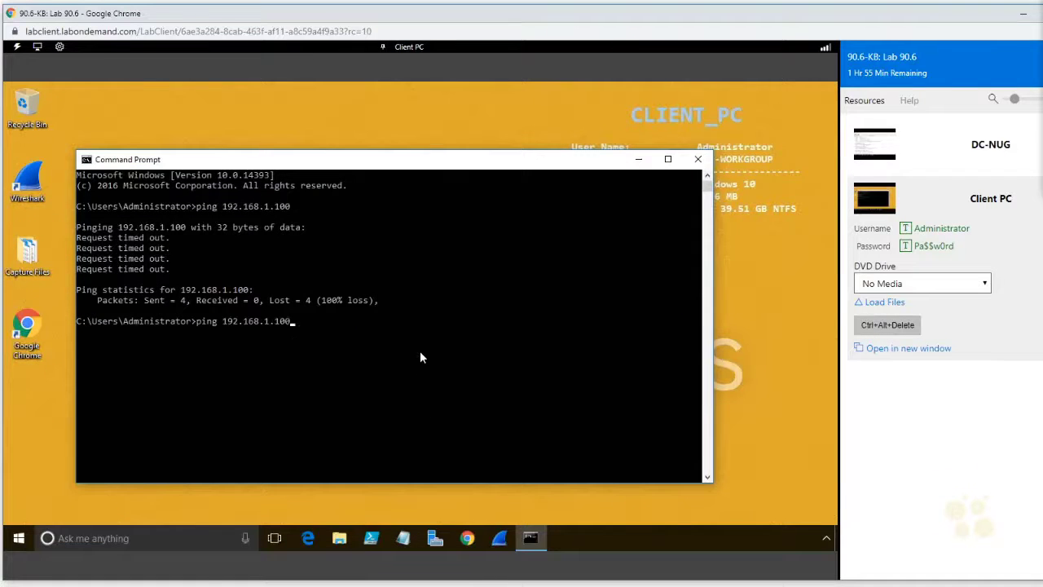
key("Return")
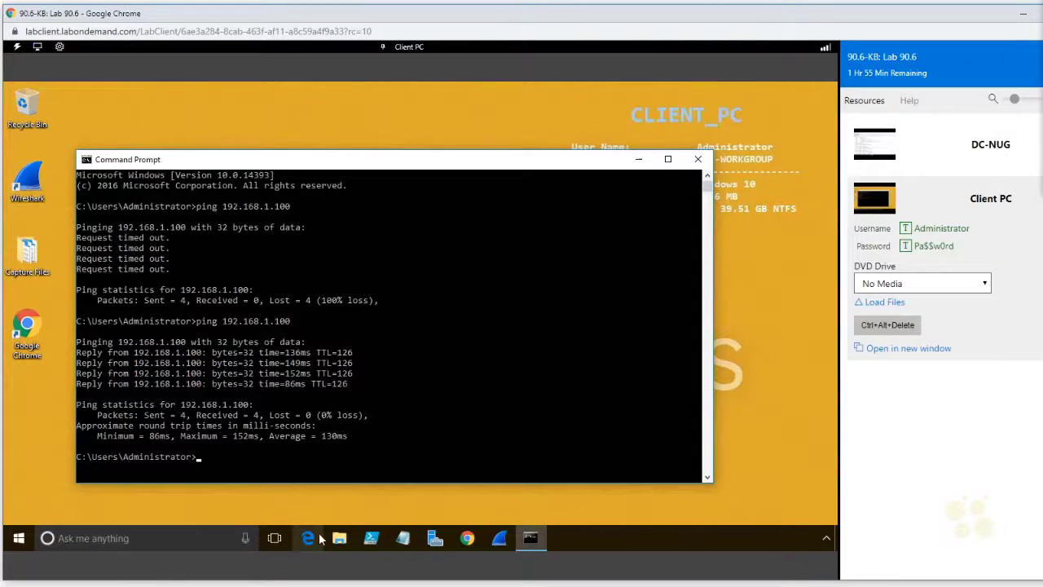
Browse to 192.168.1.100 in Edge on the Client PC, fixing the typo, to load IIS
left_click(310, 538)
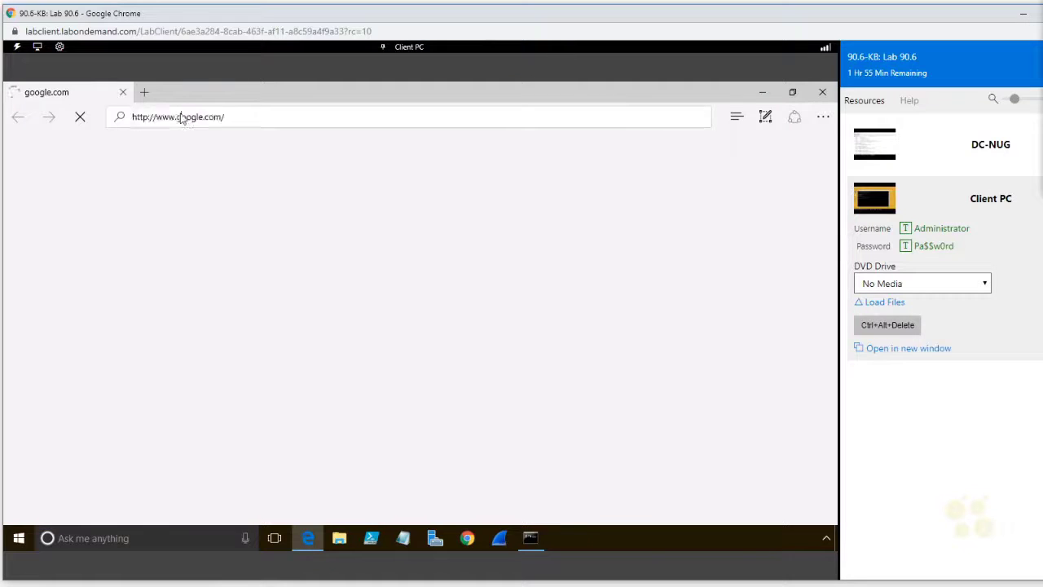
left_click(180, 118)
type("192.168.1.1.00")
key("Return")
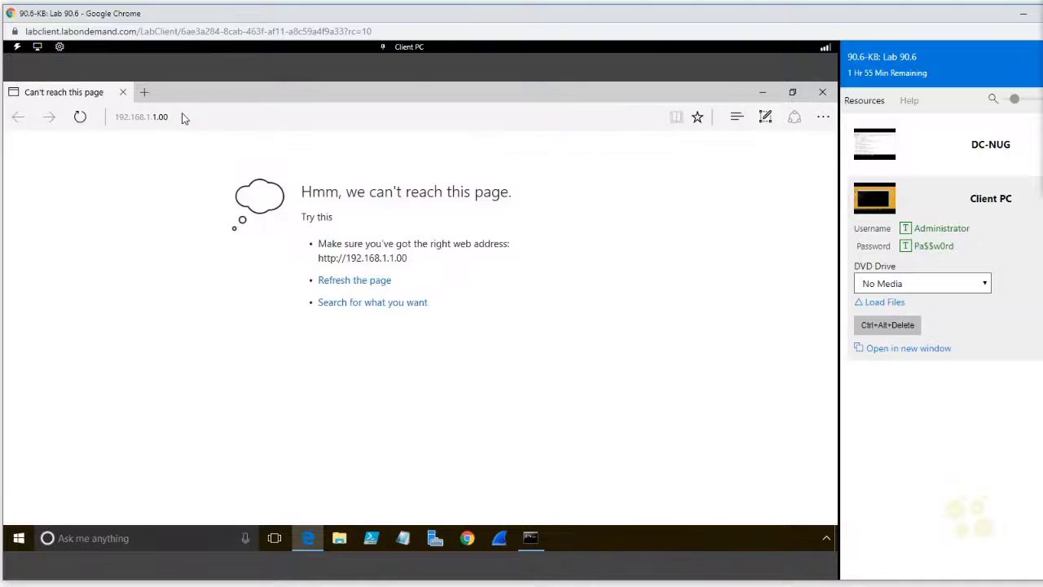
left_click(161, 120)
left_click(197, 117)
type("1")
key("Return")
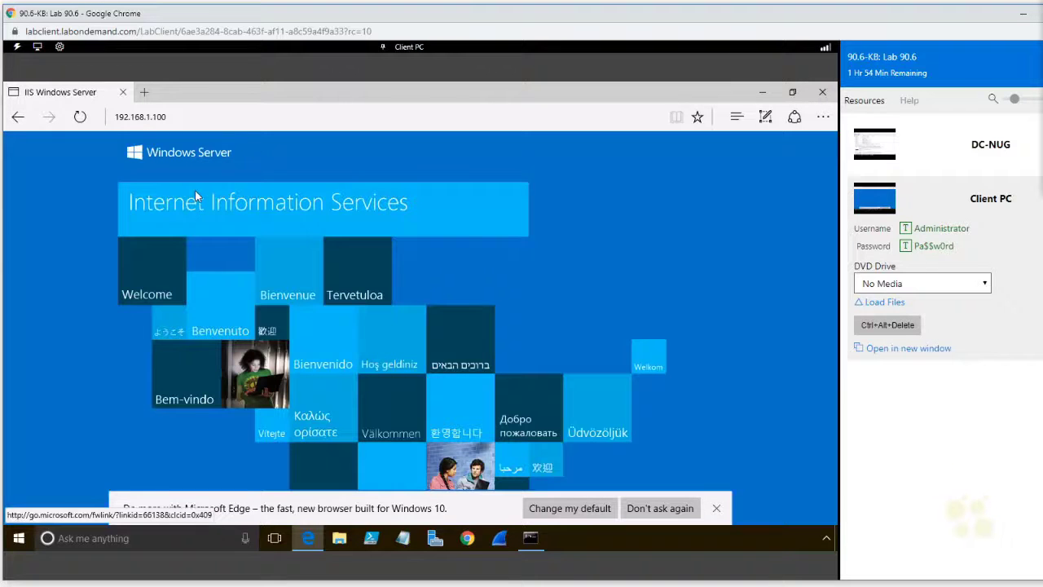
Back on R1-AZ, exit configuration mode and run 'show ip nat translations'
left_click(963, 167)
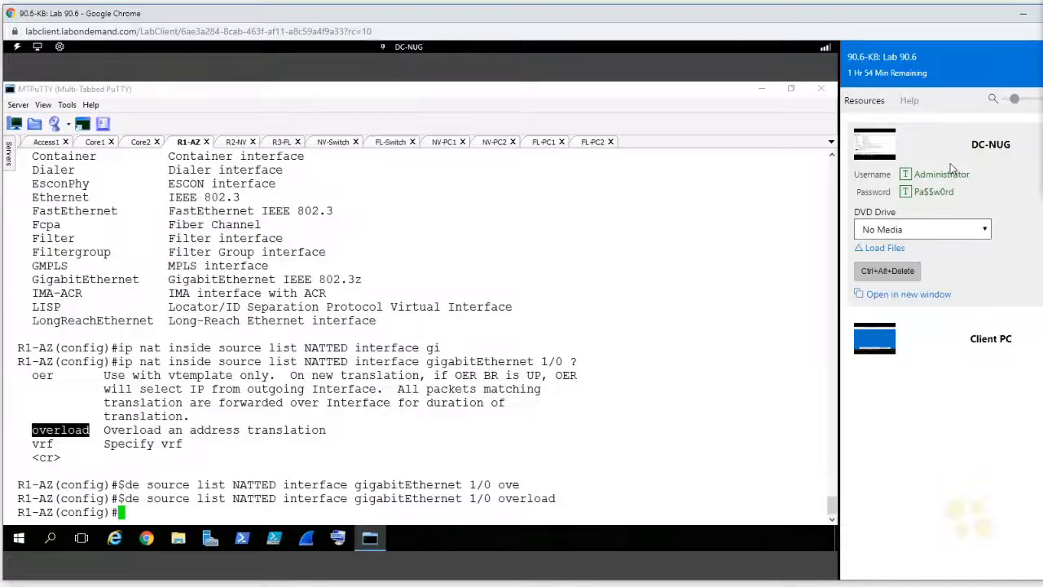
left_click(543, 410)
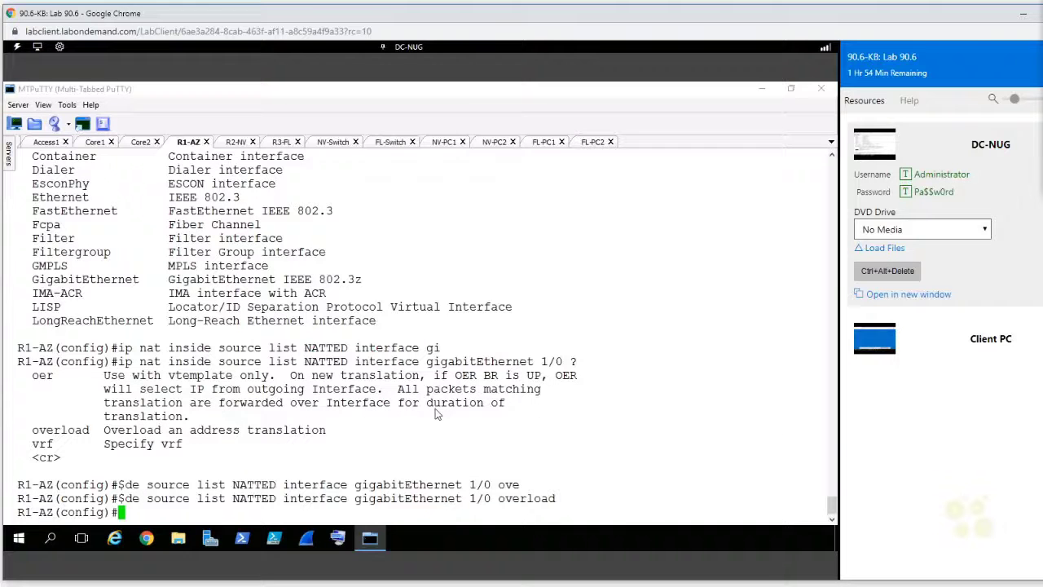
key("ctrl+z")
type("show ip")
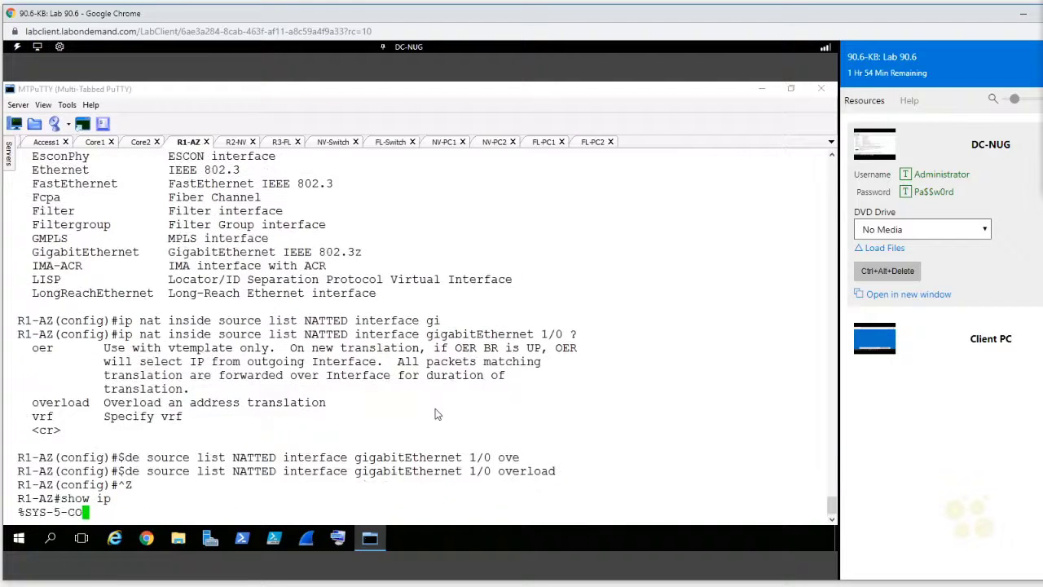
type(" nat trans")
key("Tab")
key("Return")
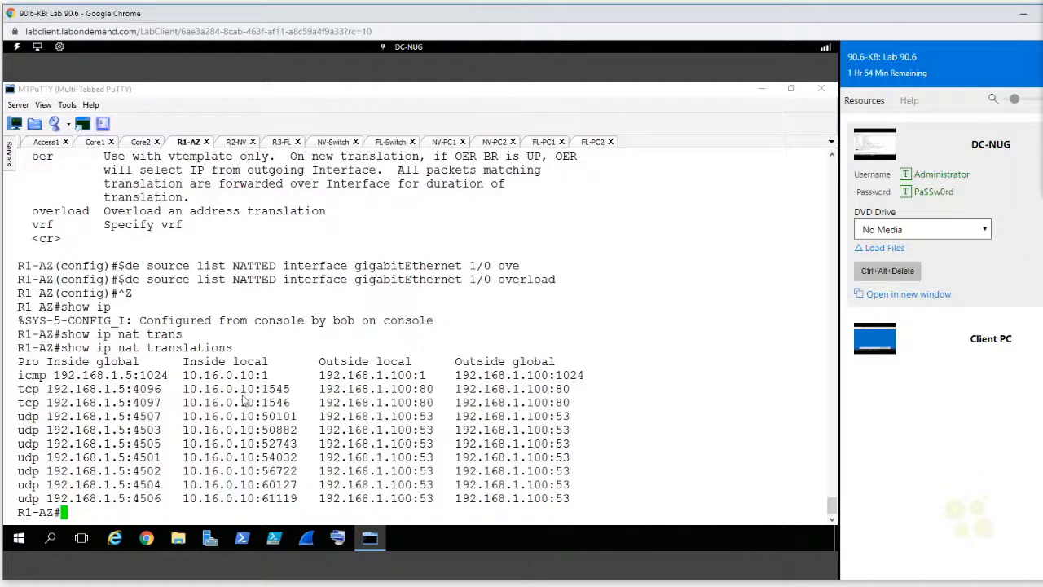
Highlight 10.16.0.10 mapped to 192.168.1.5, plus the TCP port 80, ICMP and UDP translation rows
left_click_drag(261, 402, 183, 404)
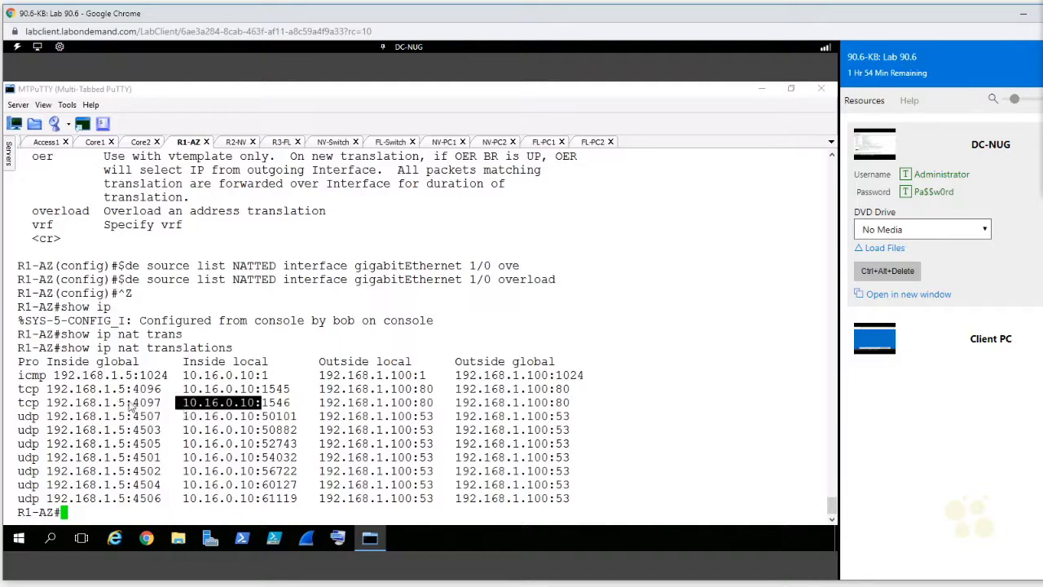
left_click_drag(132, 402, 111, 402)
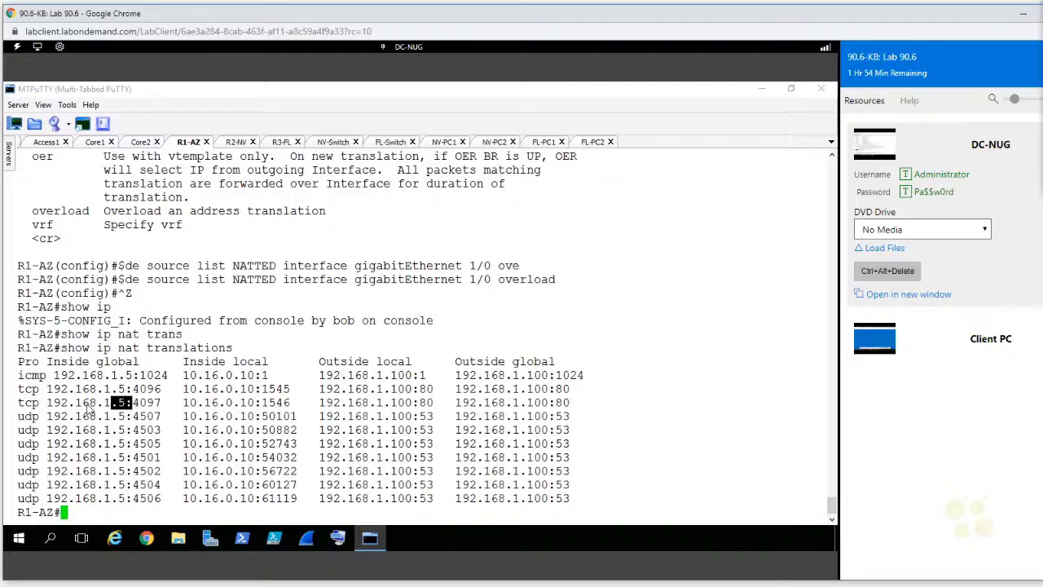
triple_click(429, 402)
left_click(430, 403)
double_click(427, 389)
left_click(27, 381)
triple_click(27, 383)
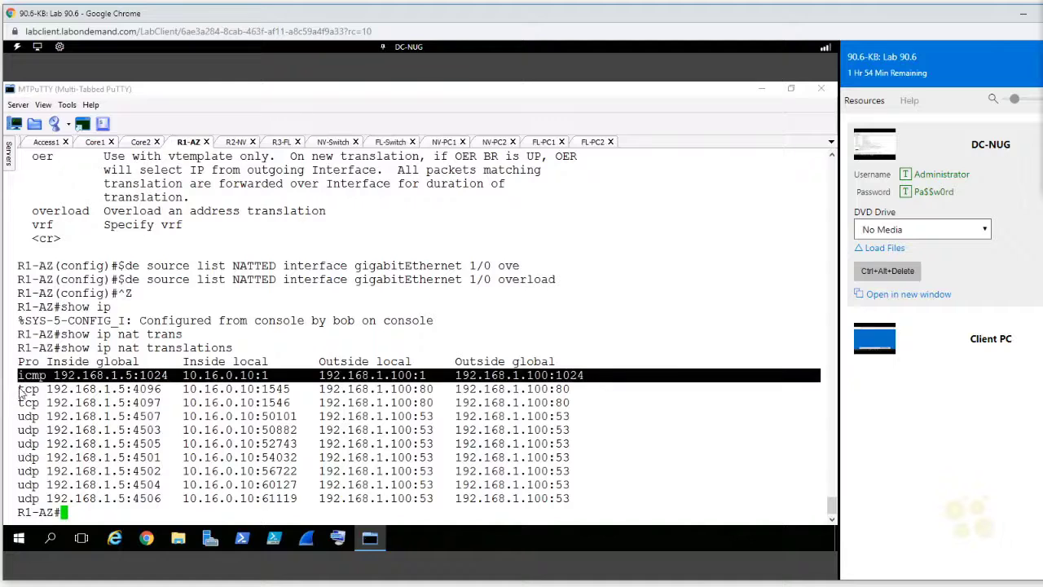
left_click_drag(575, 501, 429, 419)
left_click(430, 420)
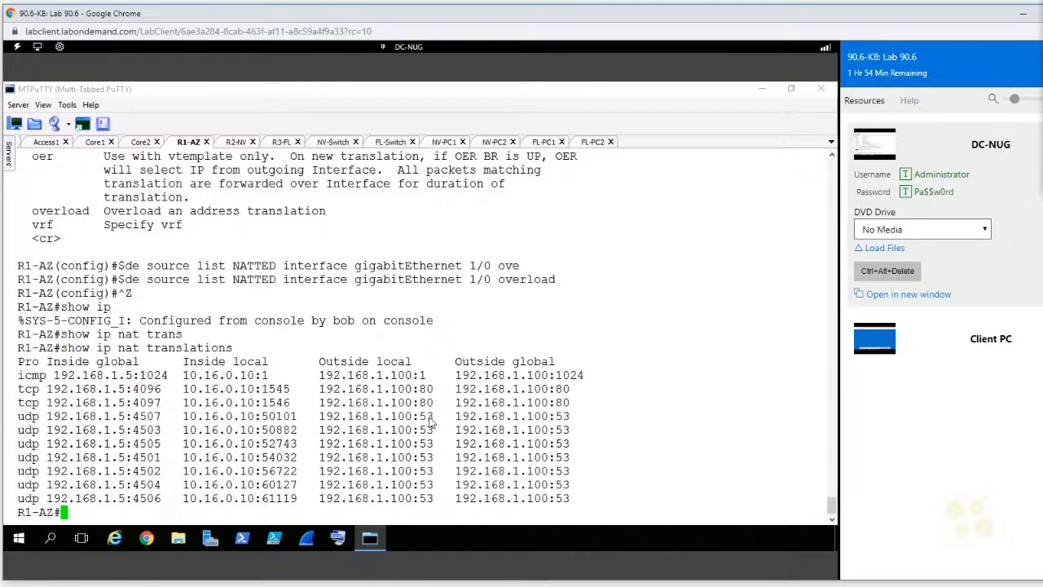
triple_click(30, 417)
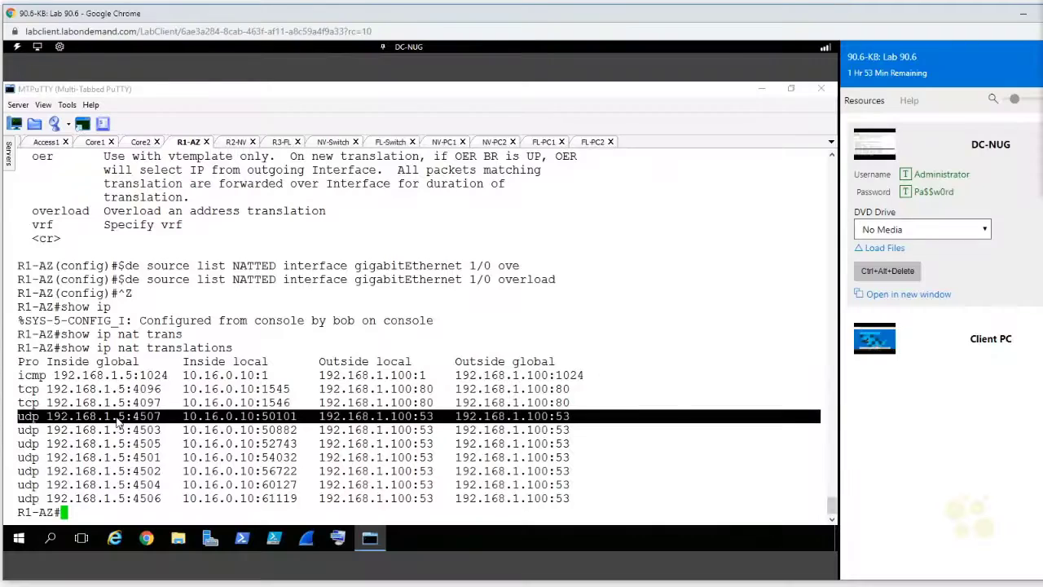
Try removing the NAT overload rule with 'no ip nat inside source…'; it's refused as in use
type("conf t")
key("Return")
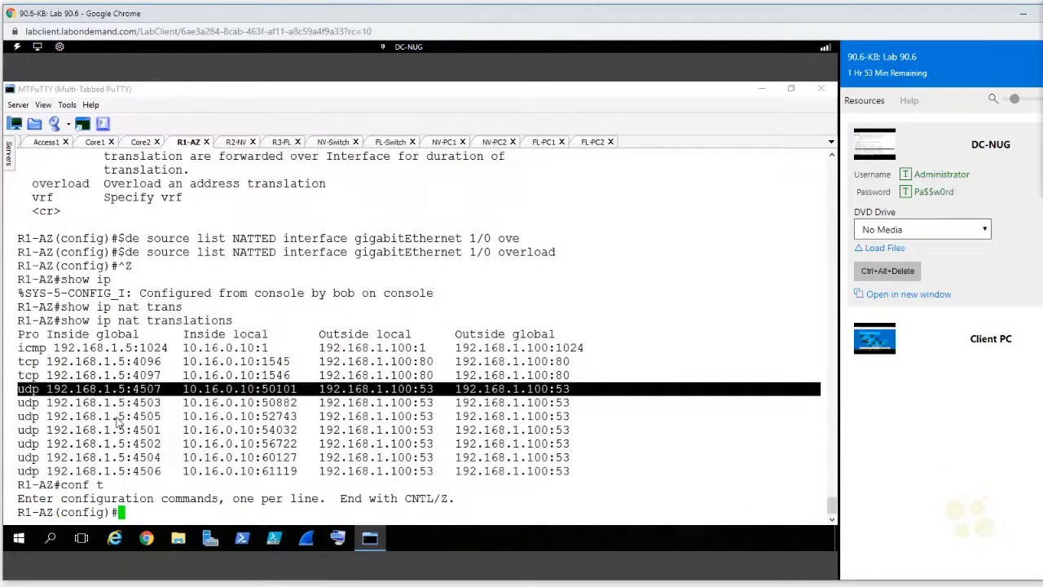
key("Up")
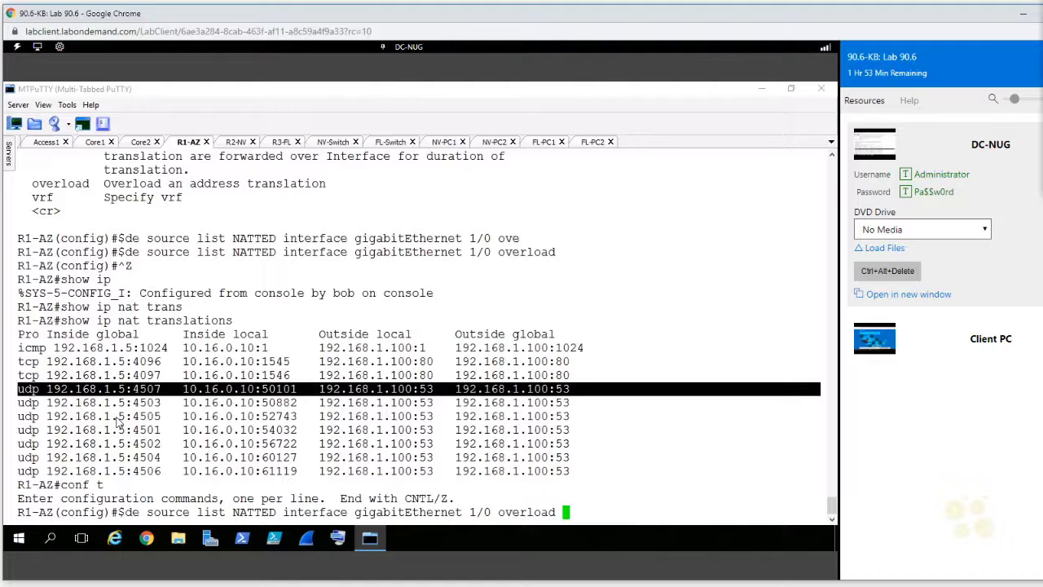
key("ctrl+a")
type("no ip")
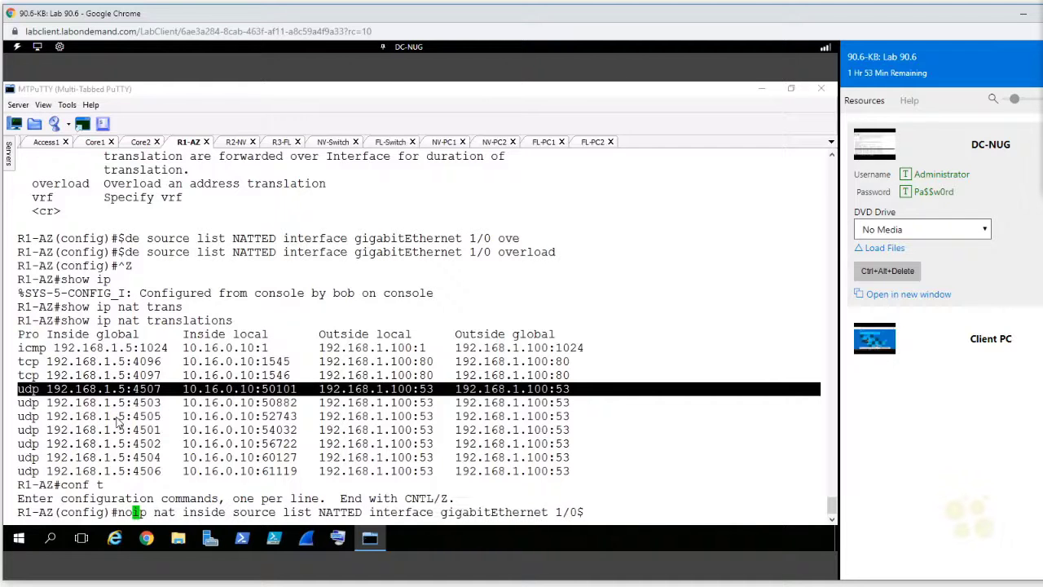
key("Return")
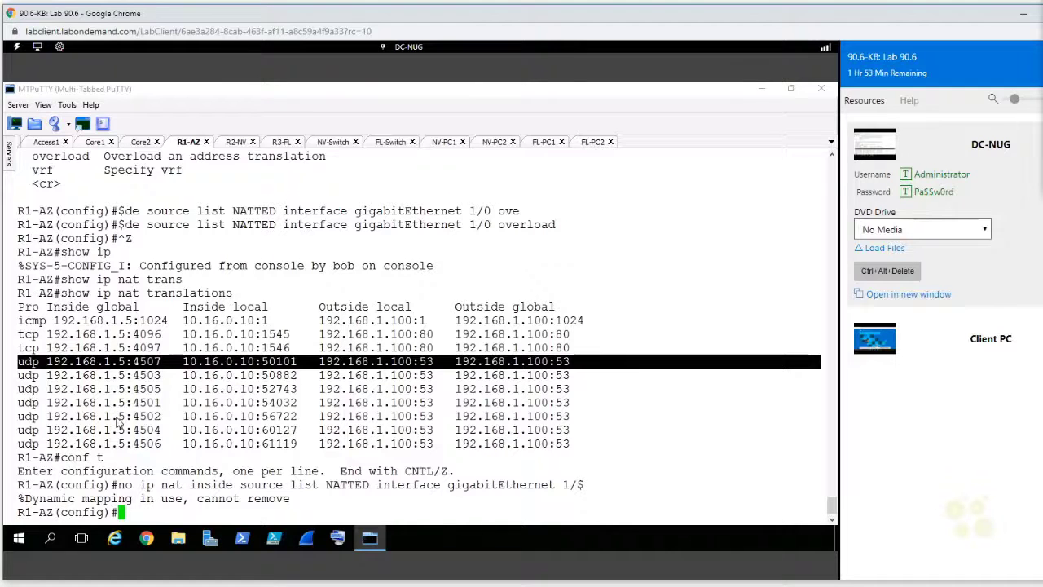
Leave configuration mode and attempt 'clear ip nat translations', exploring the clear command's ? help
key("ctrl+z")
type("clear ip")
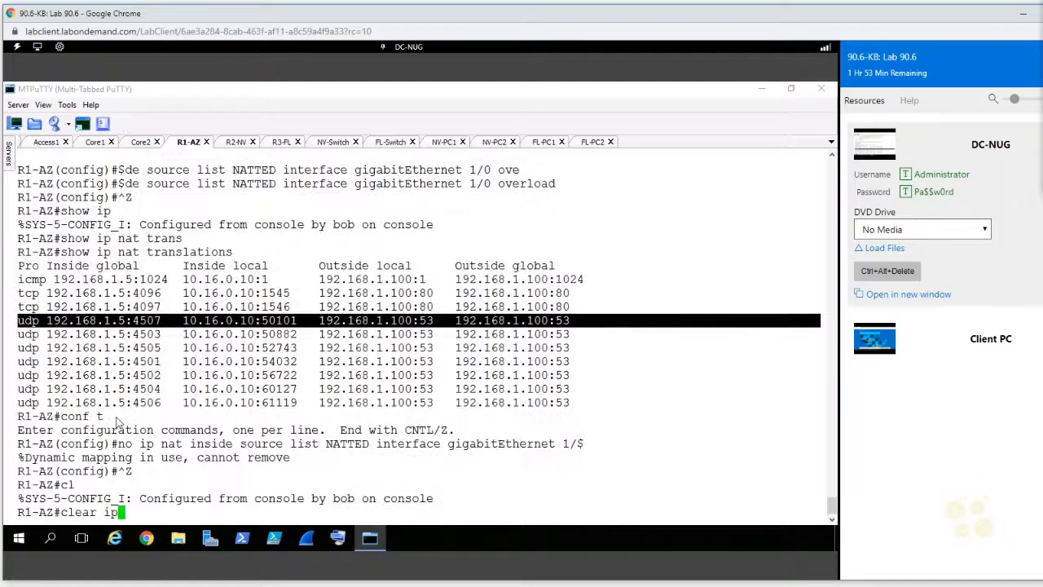
type(" nat trans")
key("Tab")
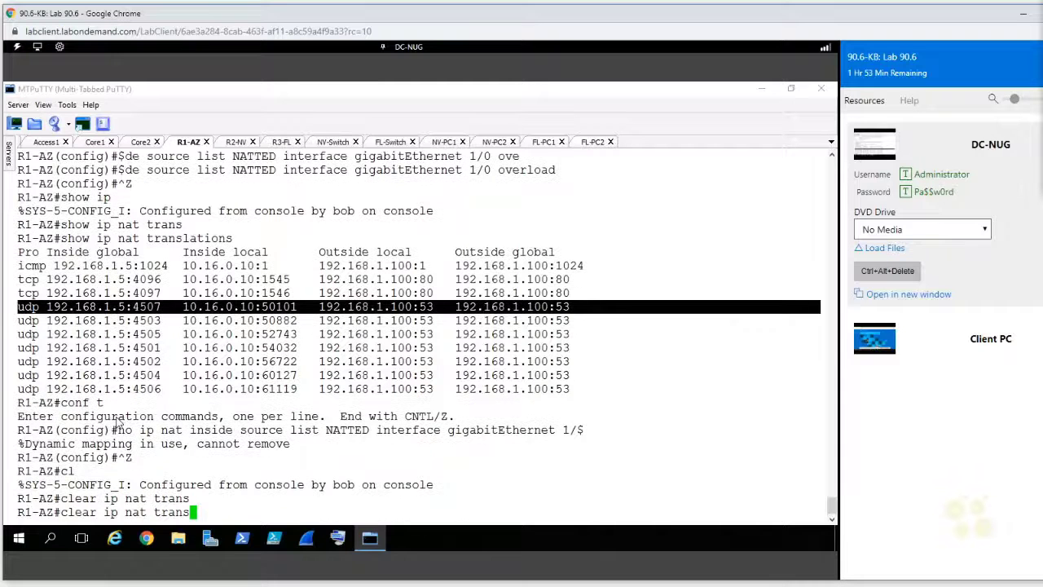
type("?")
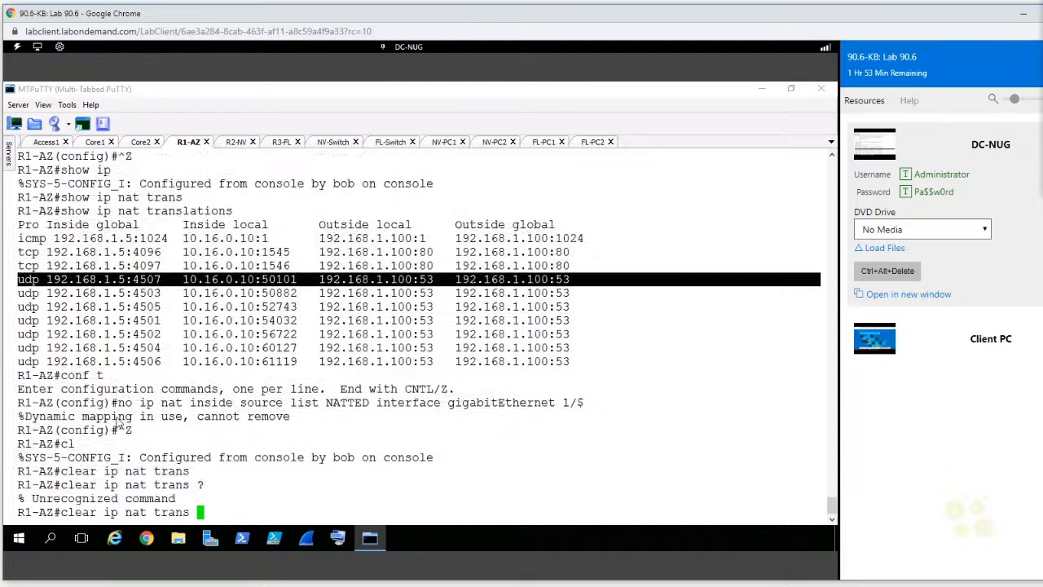
key("Return")
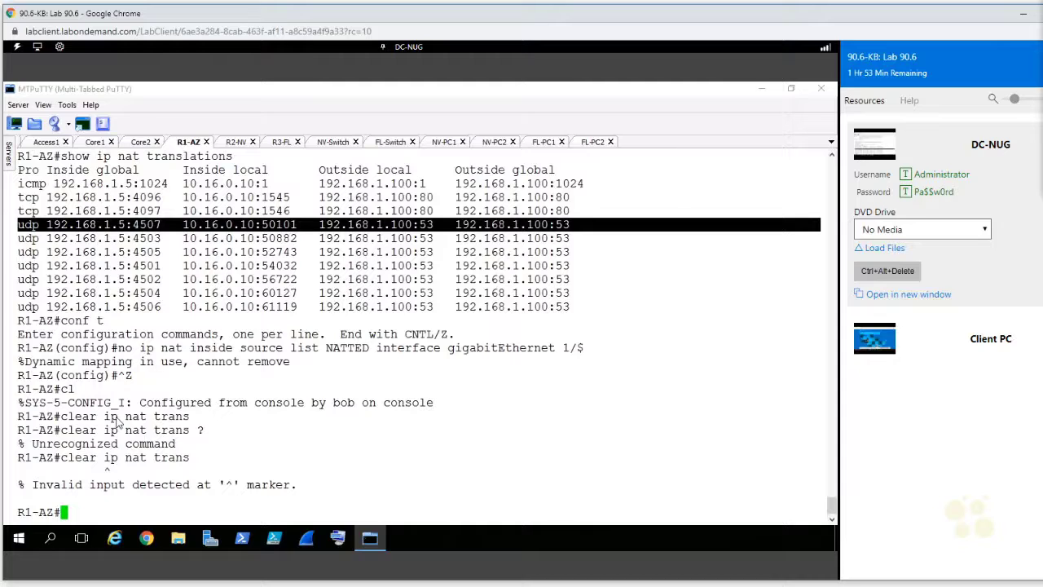
type("clear ip nat ")
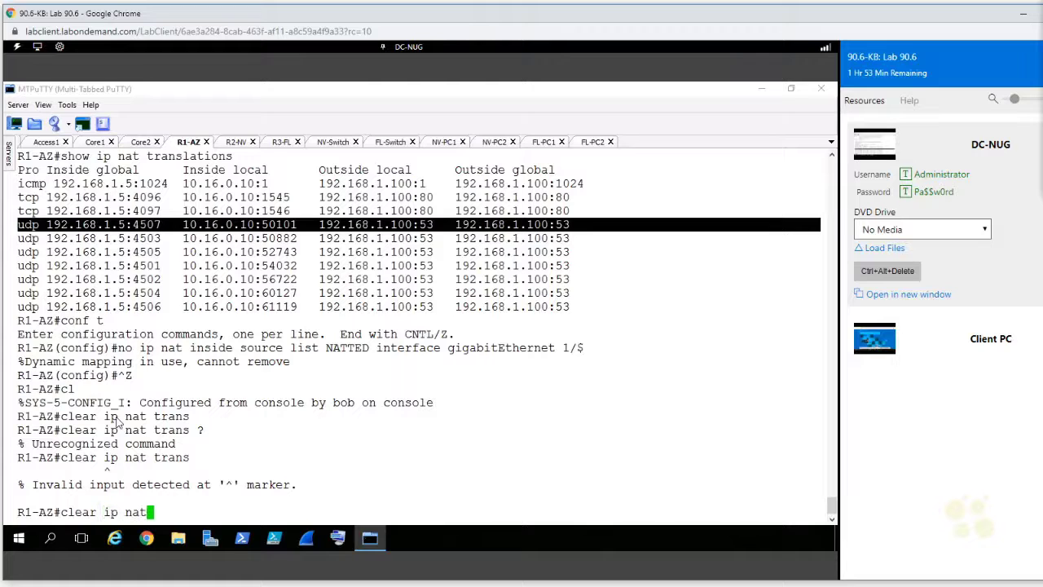
type("?")
key("BackSpace")
key("BackSpace")
key("BackSpace")
key("BackSpace")
type("?")
key("BackSpace")
key("BackSpace")
key("BackSpace")
key("BackSpace")
type("? ?")
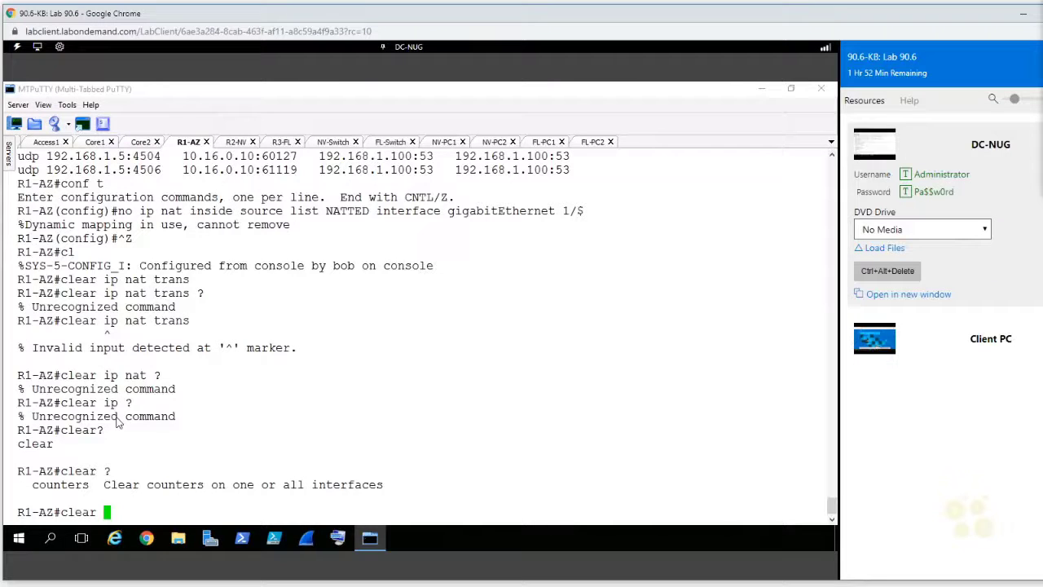
Enter global configuration and retry removing the NAT overload rule
key("BackSpace")
key("BackSpace")
key("BackSpace")
key("BackSpace")
key("BackSpace")
key("BackSpace")
type("conf t")
key("Return")
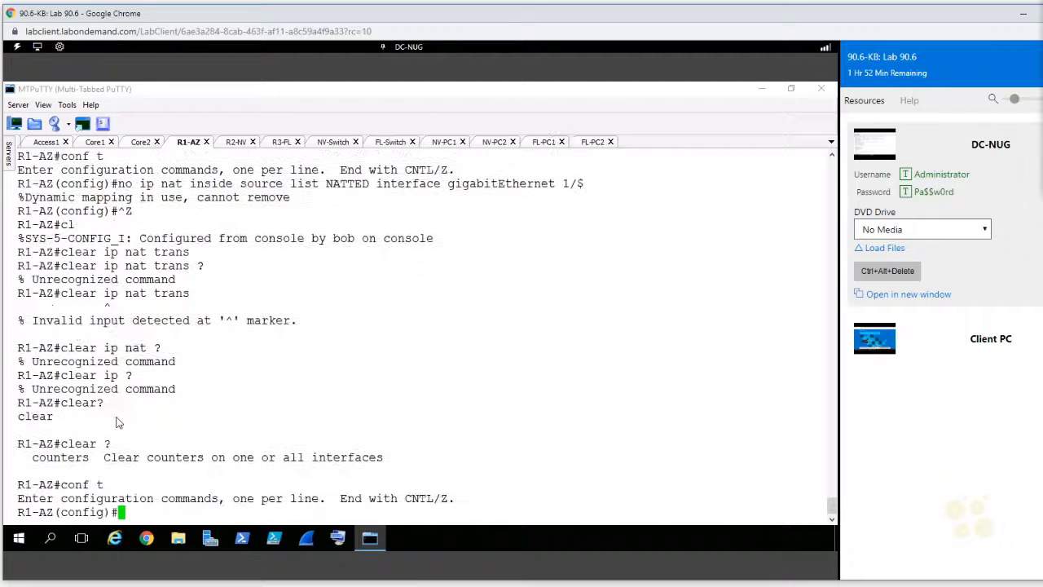
key("Up")
key("ctrl+a")
key("Return")
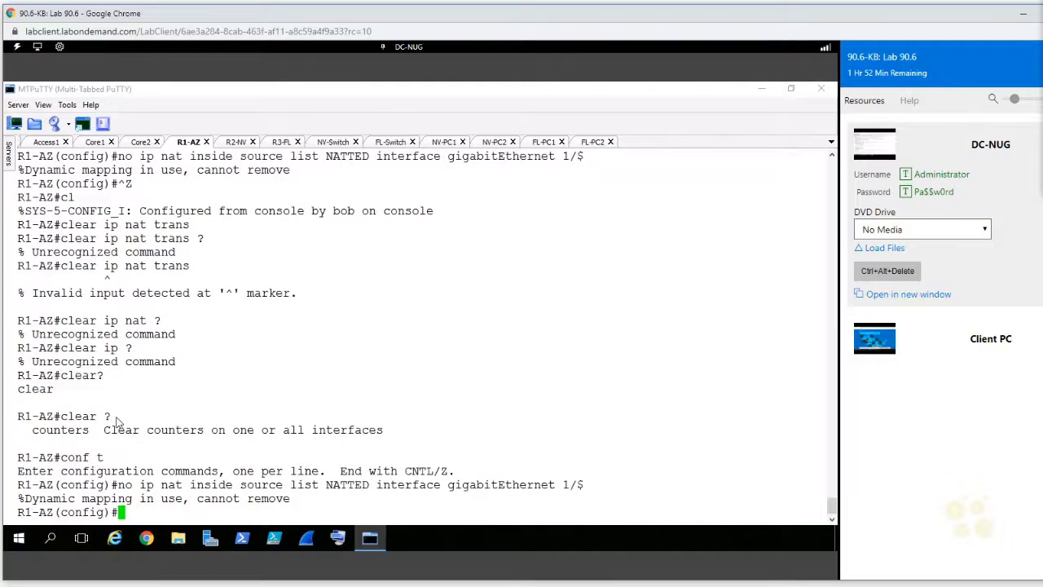
Check the interface status list and shut down GigabitEthernet1/0
type("int gi1/0")
key("Return")
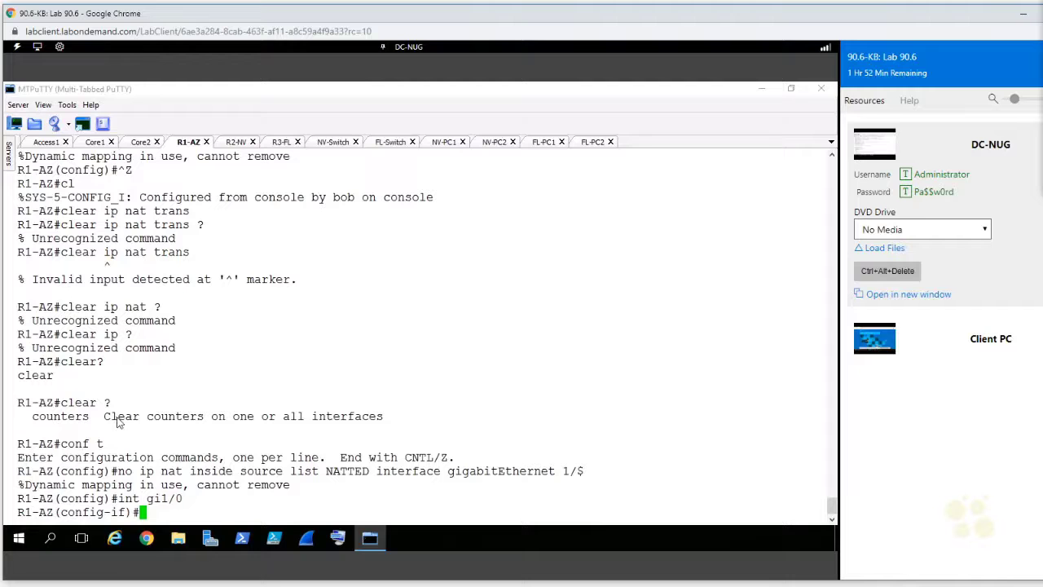
type("do show ip int brief")
key("Return")
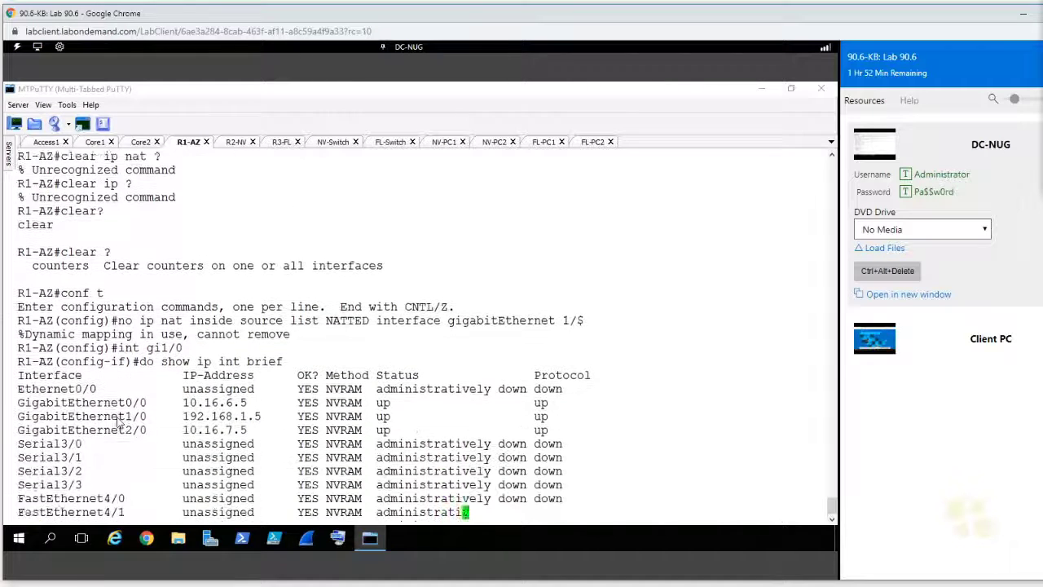
type("q")
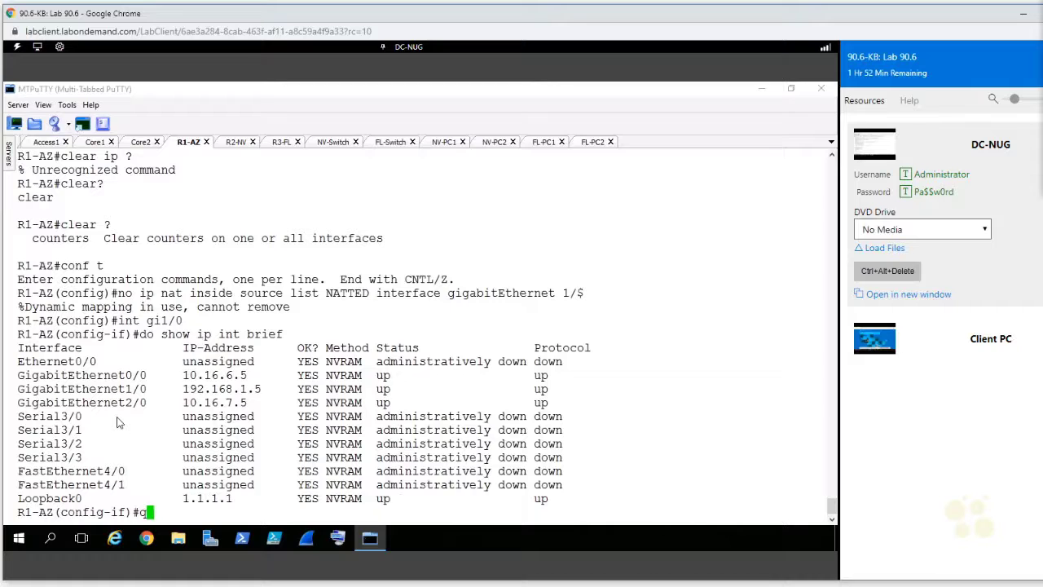
key("BackSpace")
type("shut")
key("Return")
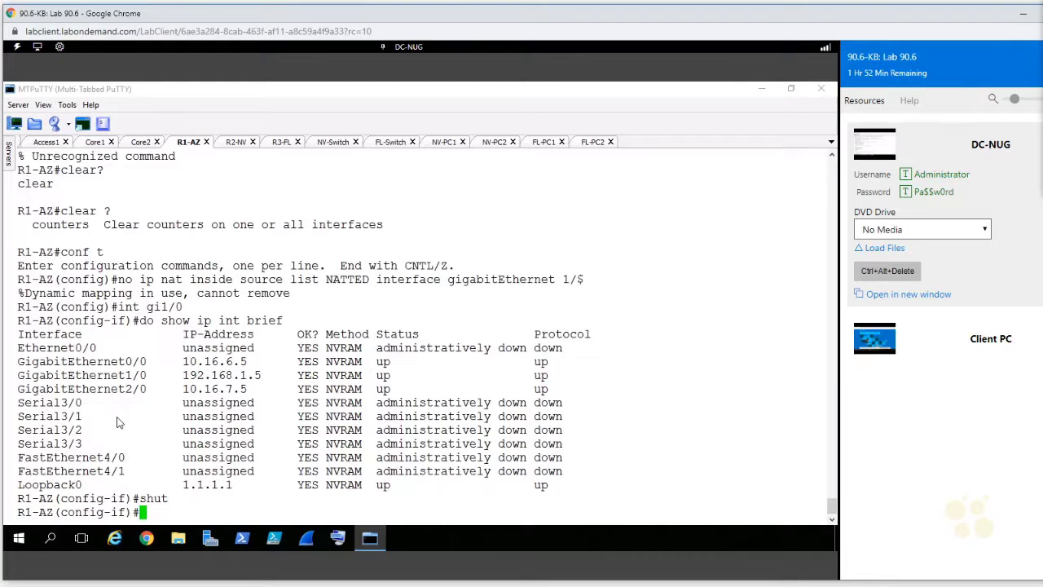
Shut down GigabitEthernet0/0 as well
type("int g0/0")
key("Return")
type("shut")
key("Return")
type("exit")
key("Return")
type("shut")
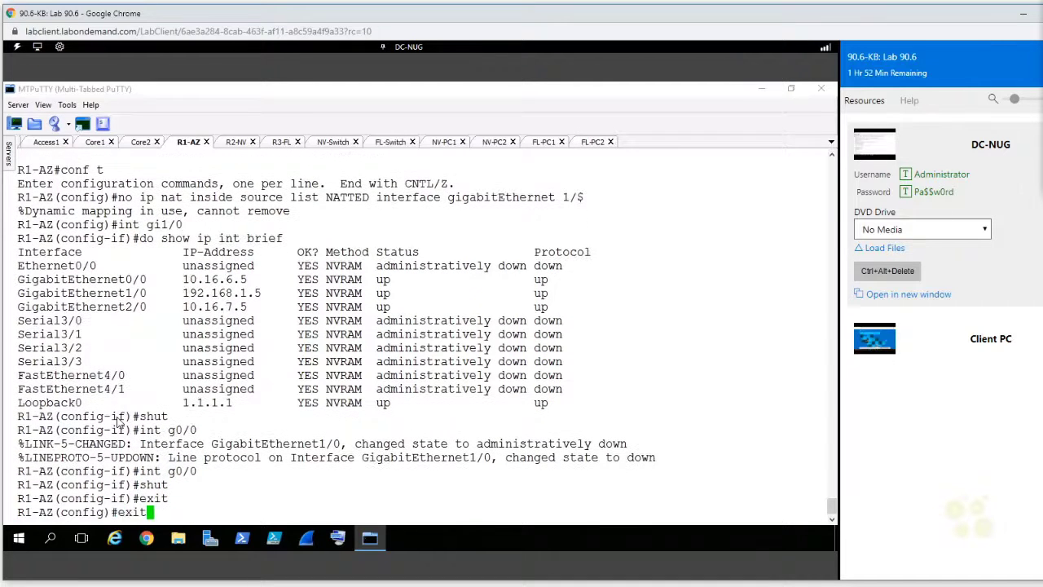
key("Up")
key("Up")
key("Up")
key("Down")
key("Return")
Retry removing the NAT overload rule with both interfaces down
type("int gi1/0")
key("Up")
key("Up")
key("Up")
key("Up")
key("Up")
key("Up")
key("Down")
key("Down")
key("Down")
key("Down")
key("Down")
key("Up")
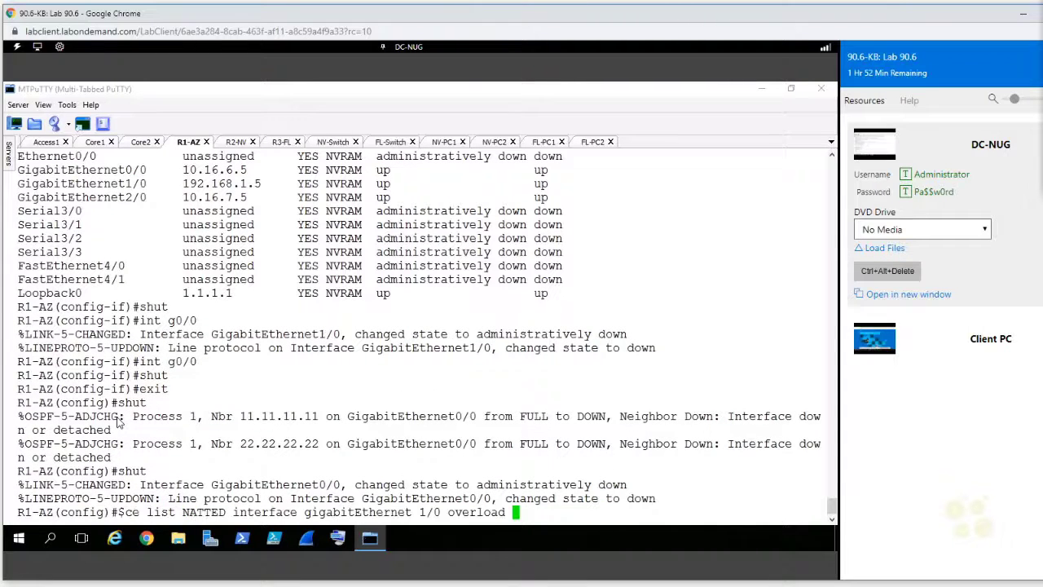
key("ctrl+a")
key("Return")
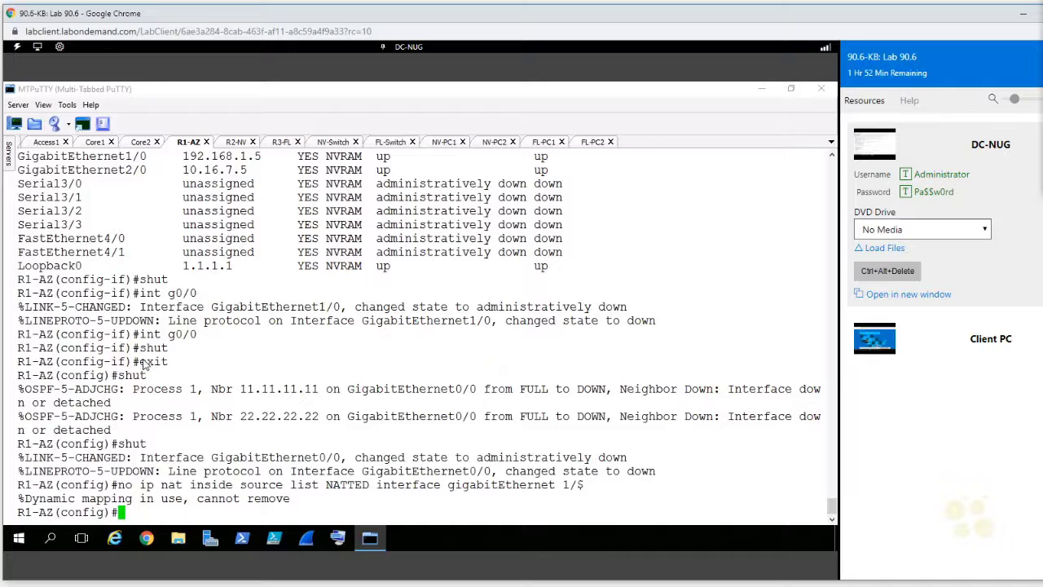
Exit configuration mode and try to reload the router
key("ctrl+z")
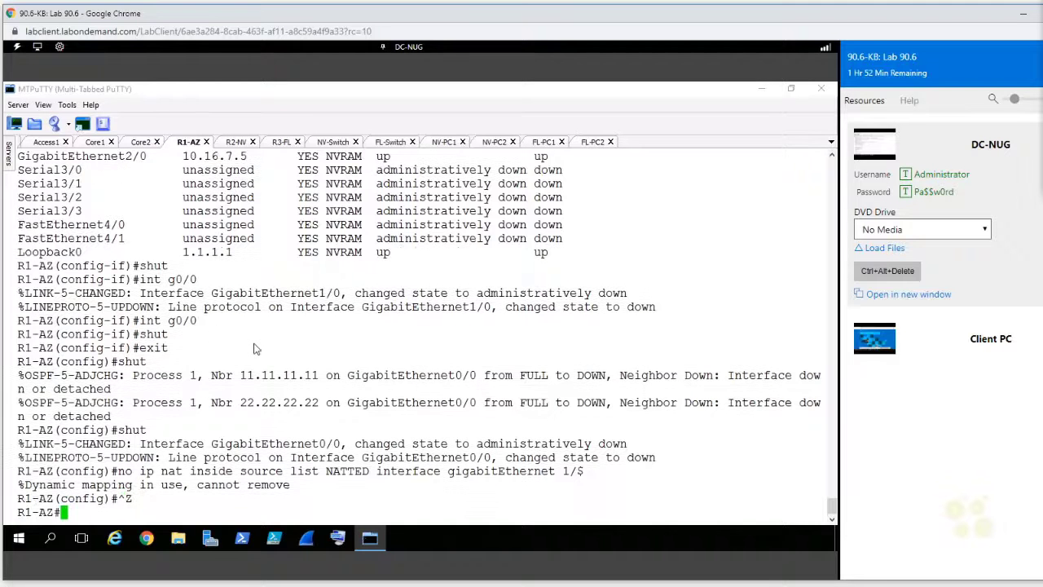
type("reload")
key("Return")
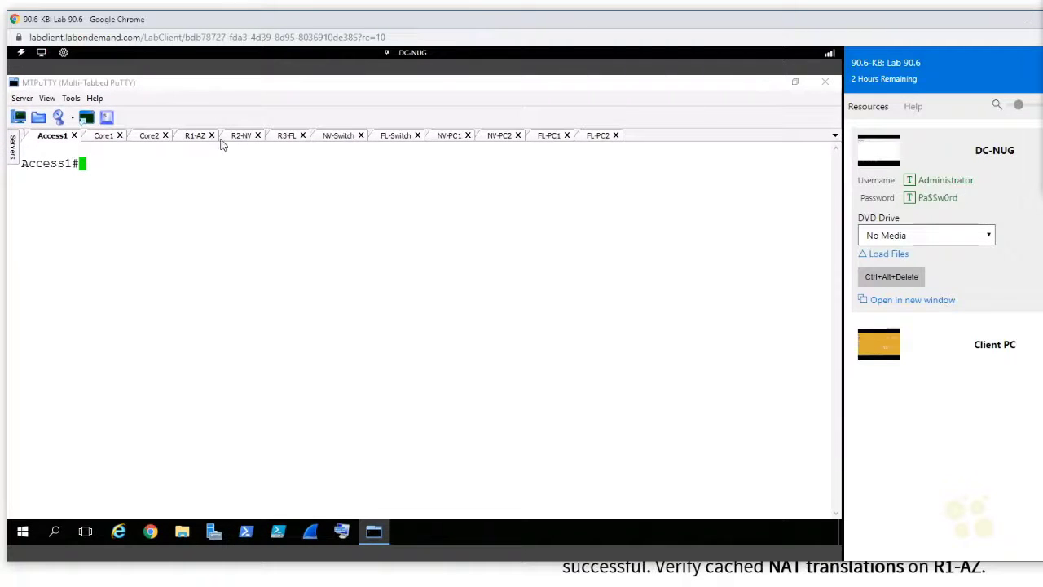
On the R1-AZ console, list interface status with show ip int brief and enter conf t
left_click(196, 135)
type("coinf t")
key("BackSpace")
key("BackSpace")
key("BackSpace")
key("BackSpace")
key("BackSpace")
key("BackSpace")
key("BackSpace")
type("show ip tin")
key("BackSpace")
key("BackSpace")
key("BackSpace")
key("BackSpace")
type("int brief")
key("Return")
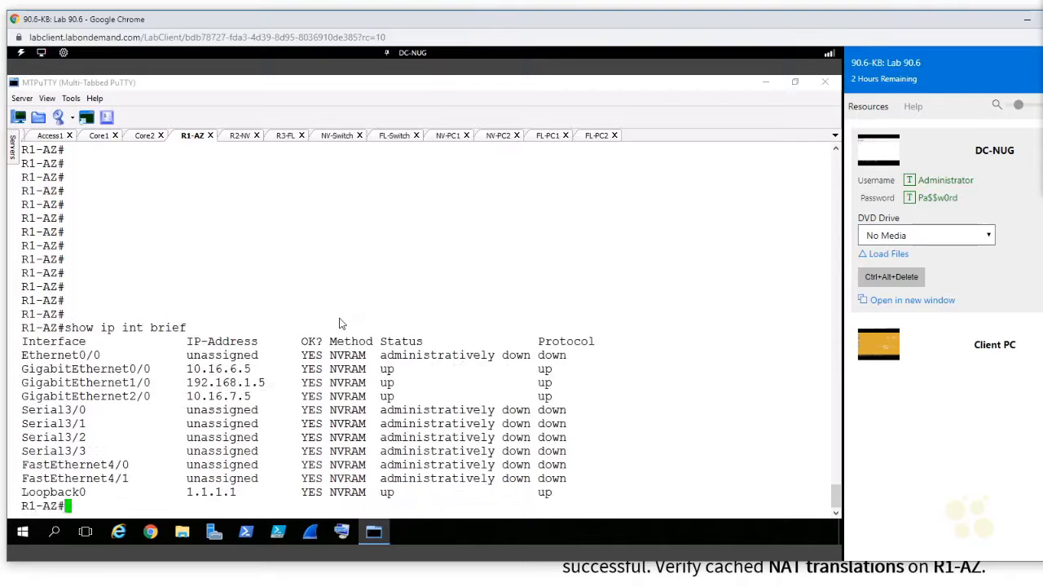
type("conf t")
key("Return")
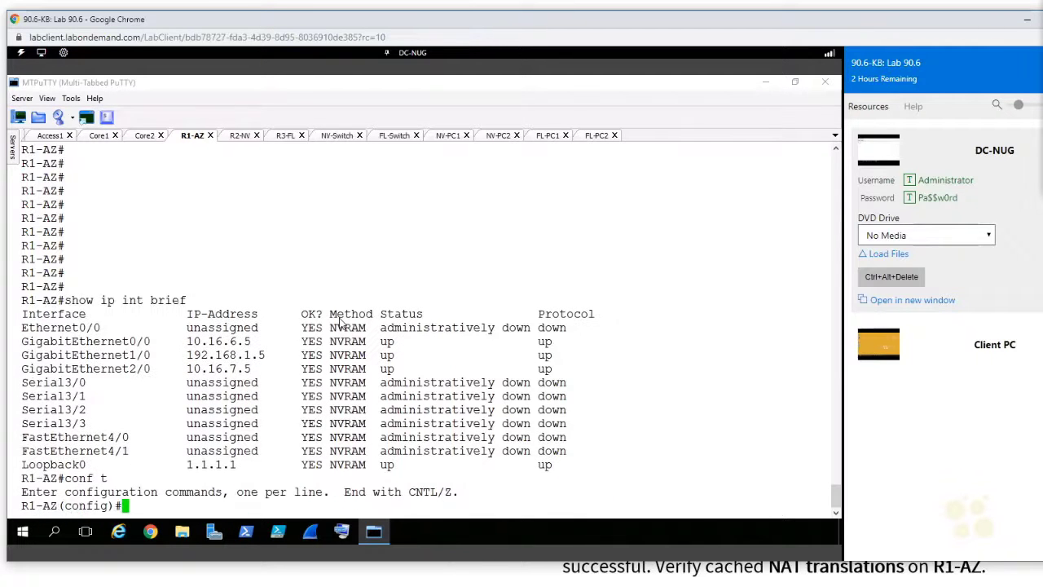
Mark interface g0/0 as NAT inside
type("int g0/0")
key("Return")
type("ip nat int")
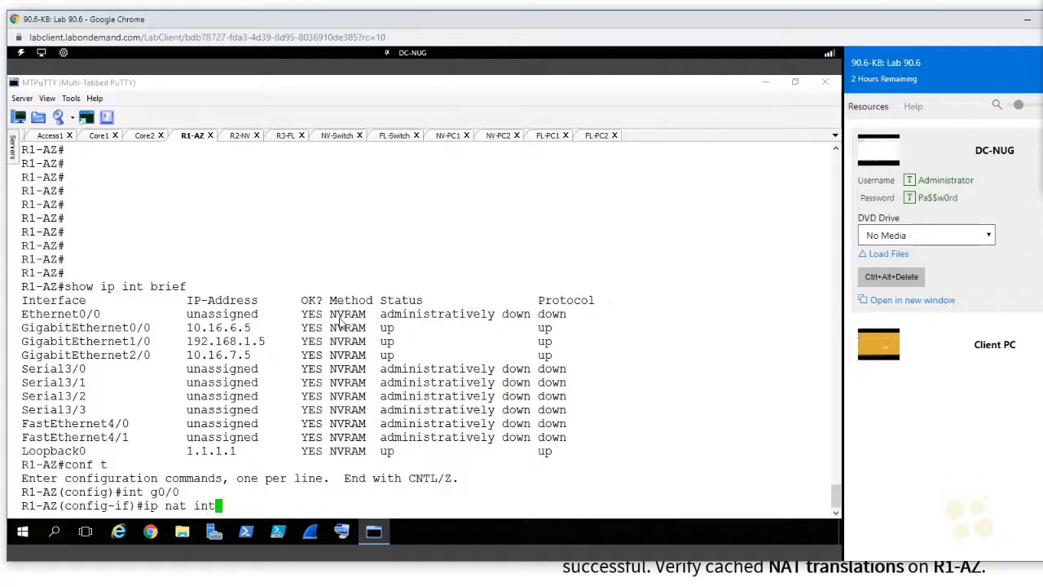
key("BackSpace")
key("Tab")
key("Return")
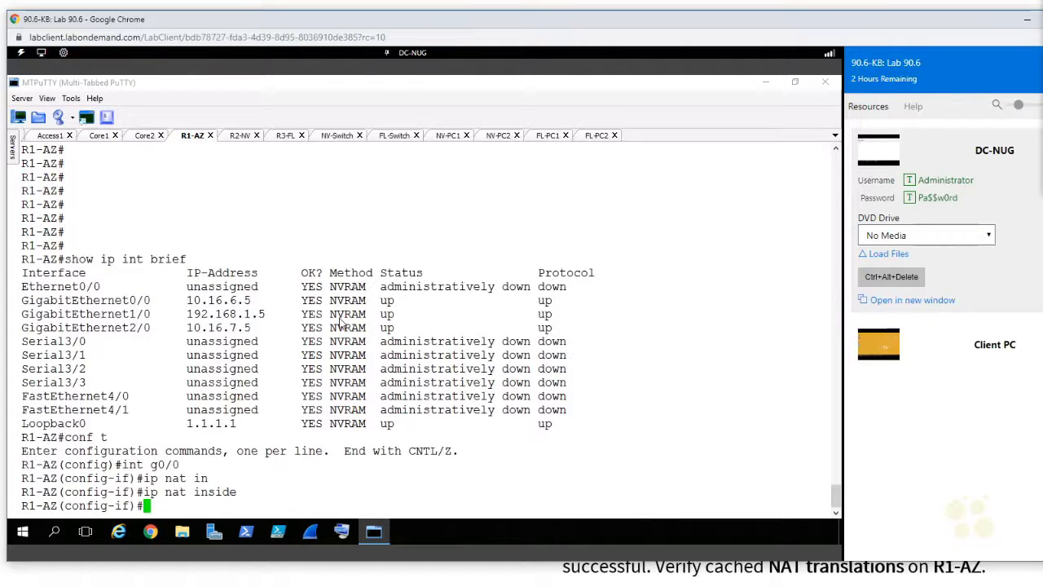
Mark interface g2/0 as NAT inside, reusing the recalled commands
key("Up")
key("Left")
key("Left")
key("Left")
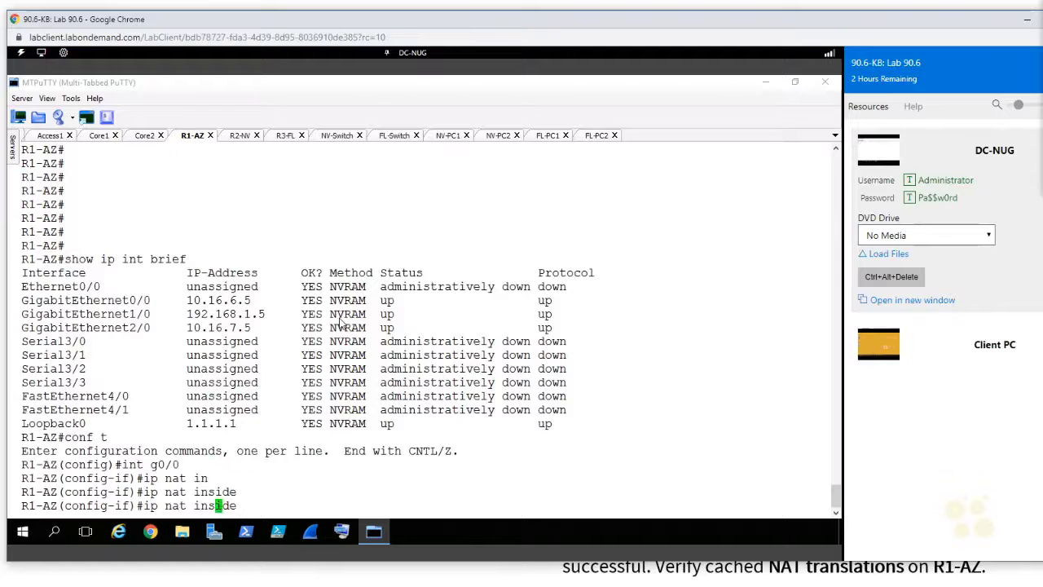
key("Up")
key("Left")
key("Left")
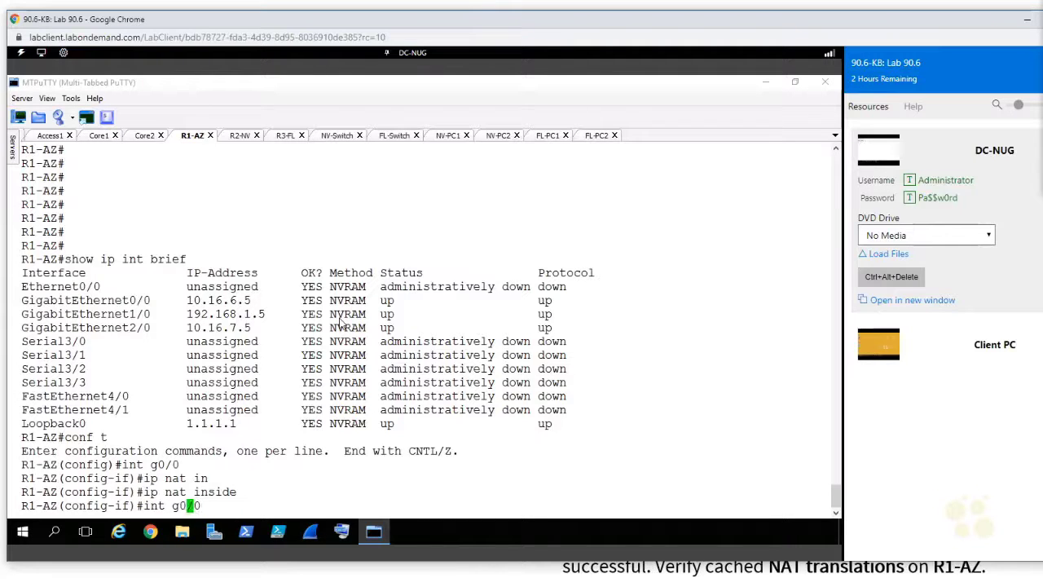
key("BackSpace")
key("BackSpace")
type("2")
key("Left")
type("g")
key("Return")
key("Up")
key("Return")
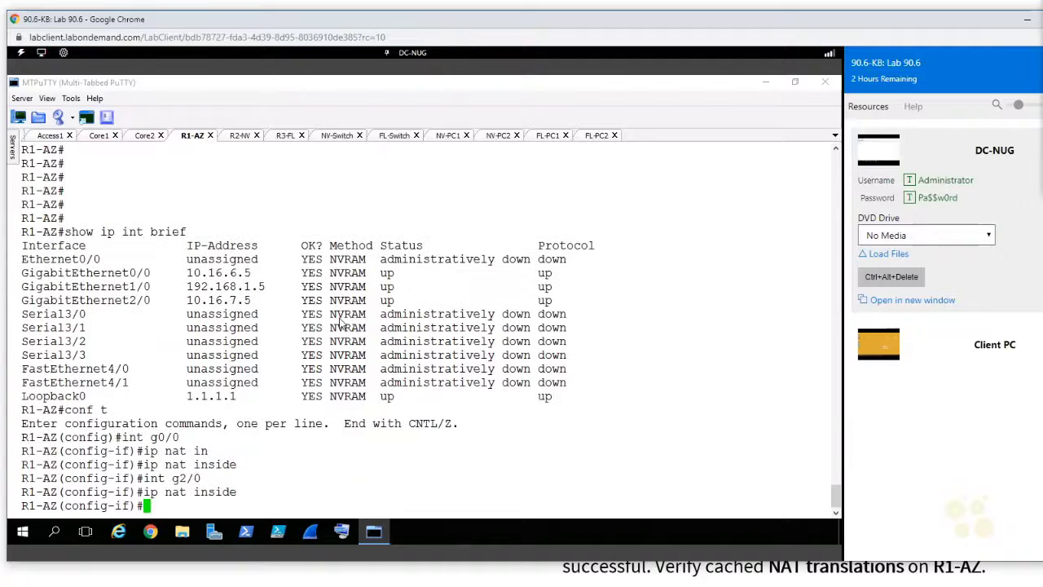
Mark interface g1/0 as NAT outside
type("int g1/0")
key("Return")
type("ip nat out")
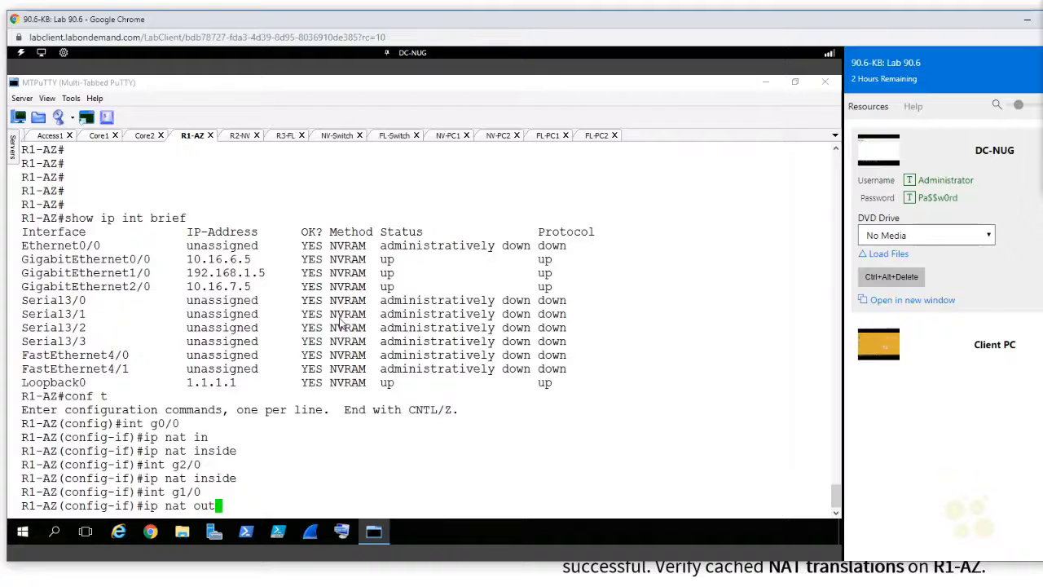
key("Tab")
key("Return")
Leave interface configuration and create the standard access list NATTED
type("exit")
key("Return")
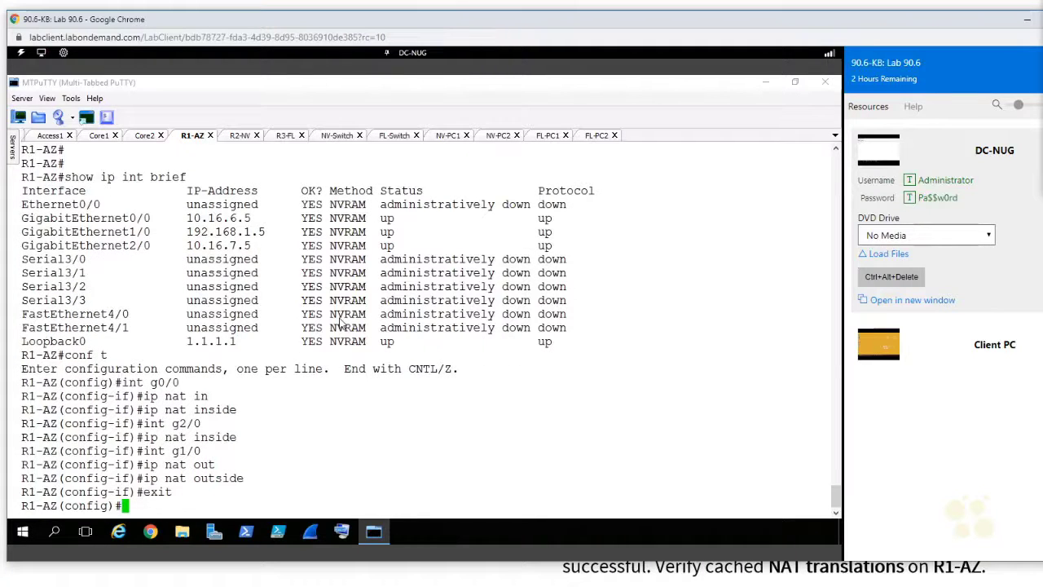
type("ip acce")
key("Tab")
type("st")
key("Tab")
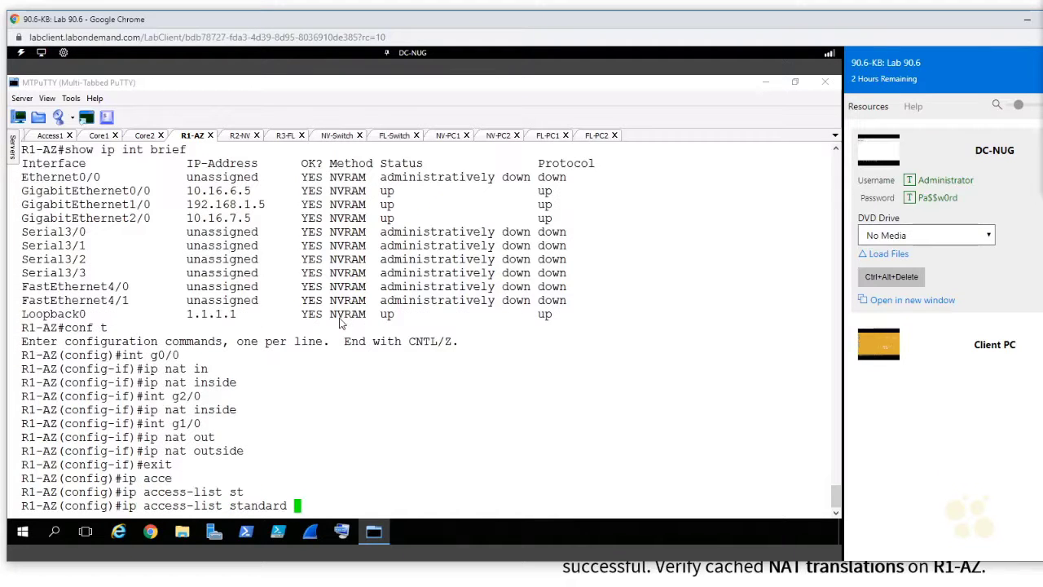
type("?NATTE")
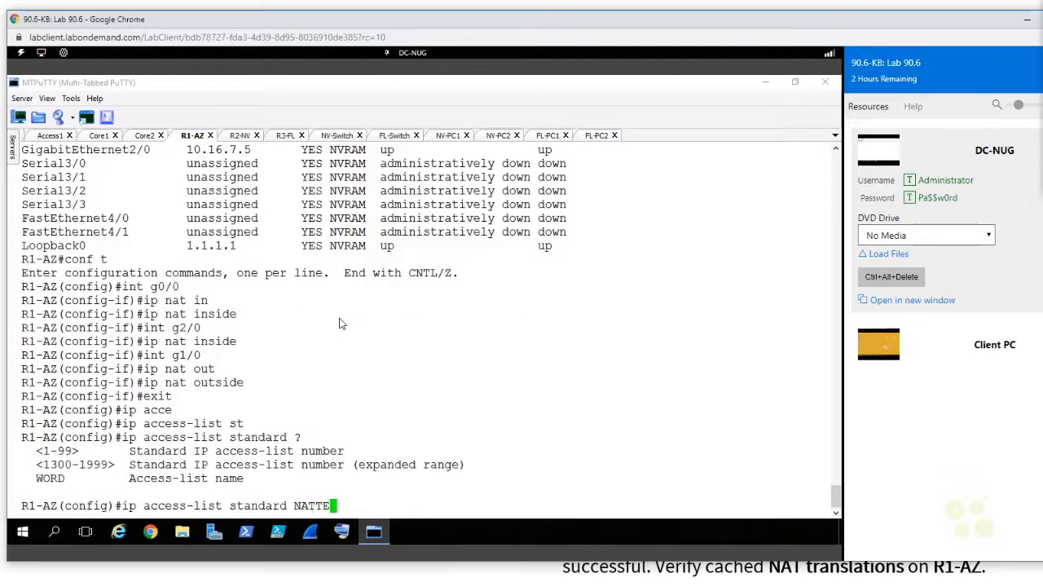
type("D")
key("Return")
Permit 10.0.0.0 0.255.255.255 in NATTED and return to global configuration
type("permit")
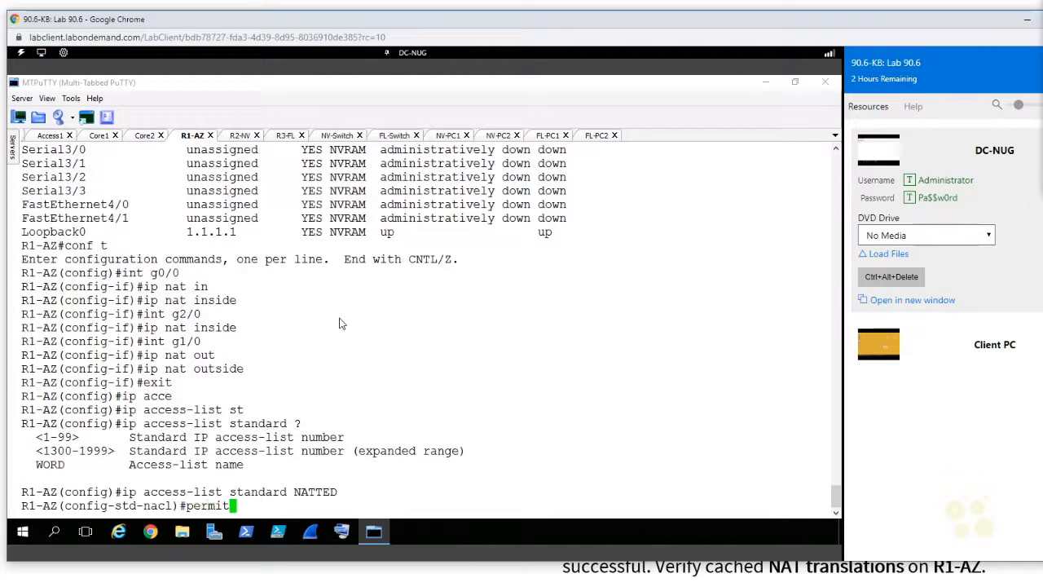
type(" 10.0.0.0 0.255.255.255")
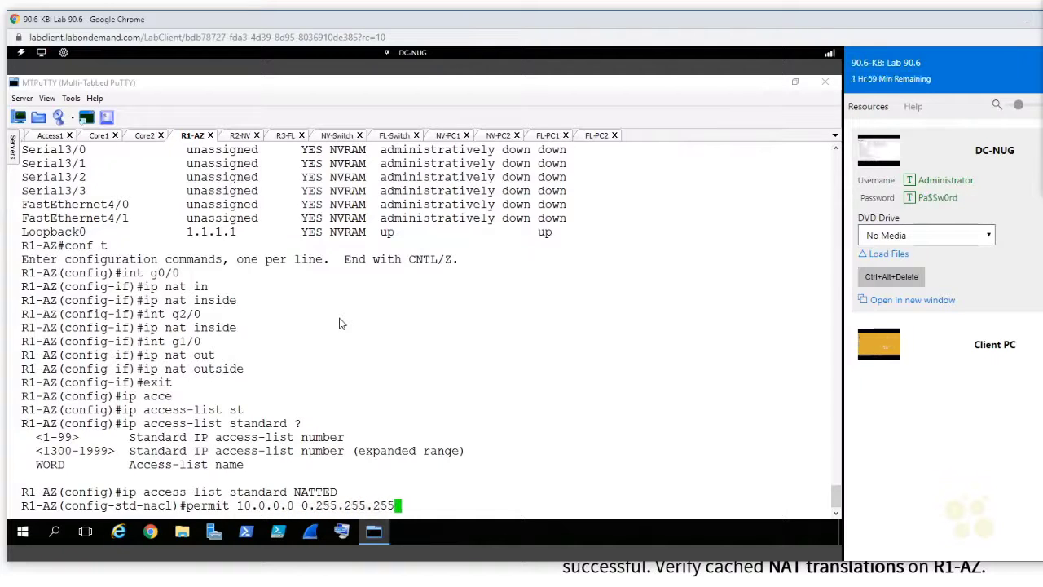
key("Return")
type("exit")
key("Return")
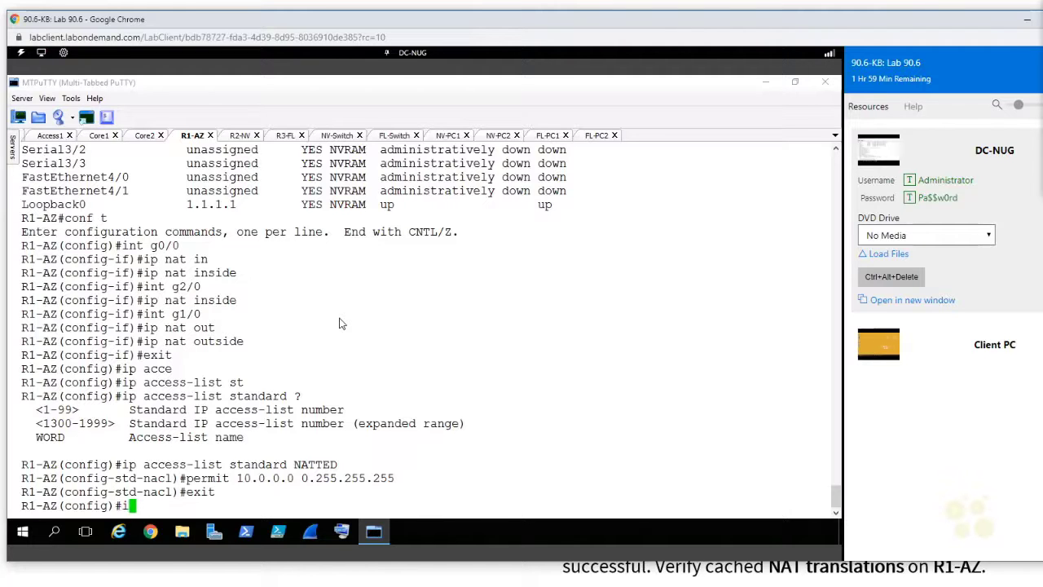
Create NAT pool PUBLIC-IPs spanning 192.168.1.10–192.168.1.15 with netmask 255.255.255.0
type("ip nat ?")
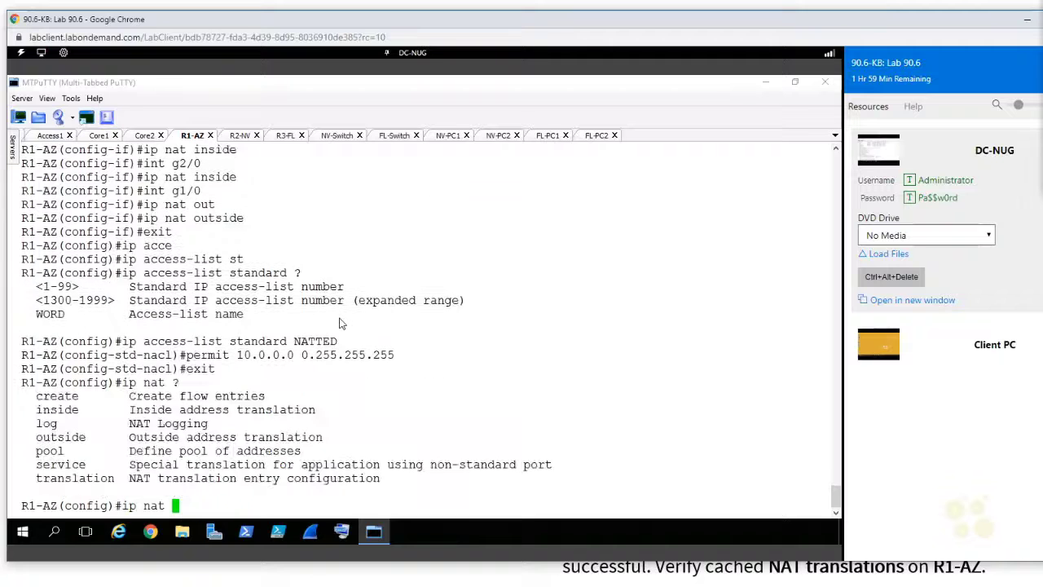
double_click(49, 451)
type("pool ?")
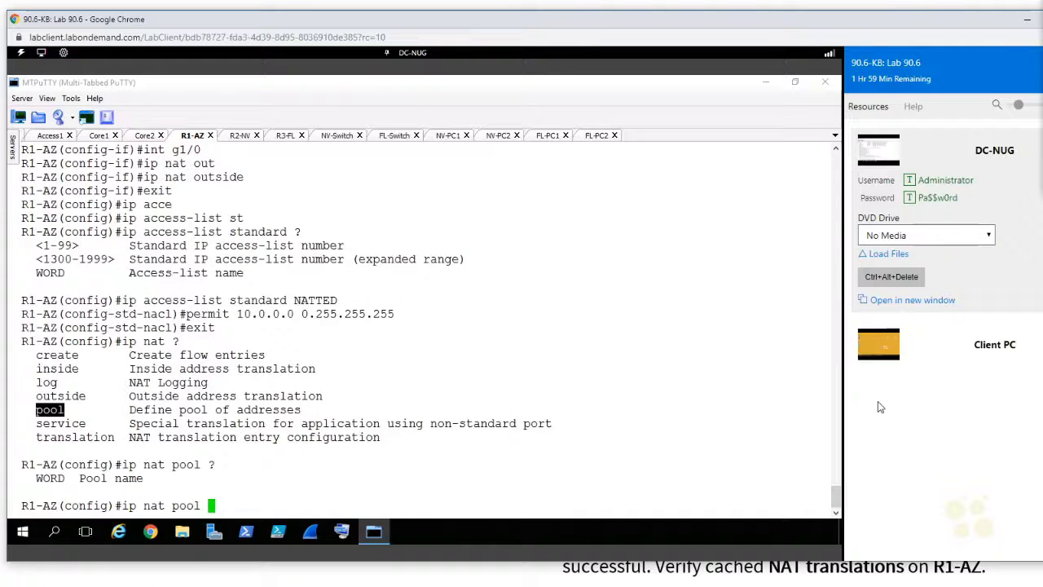
type("PUBLIC-IPs ?")
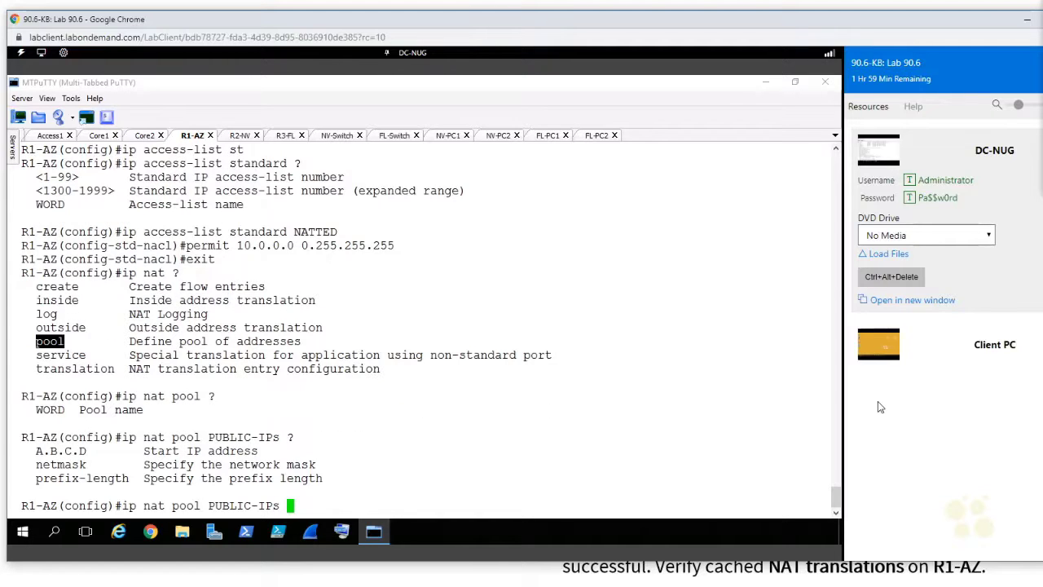
type("192.168.1.10")
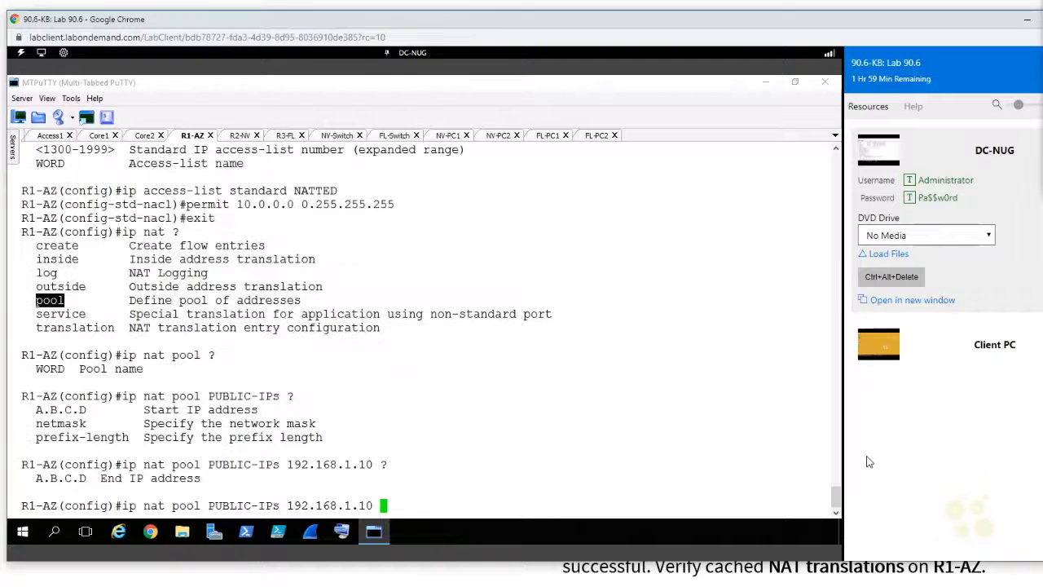
type("192.1`68.1")
key("BackSpace")
key("BackSpace")
key("BackSpace")
key("BackSpace")
key("BackSpace")
type("68.1.15 ")
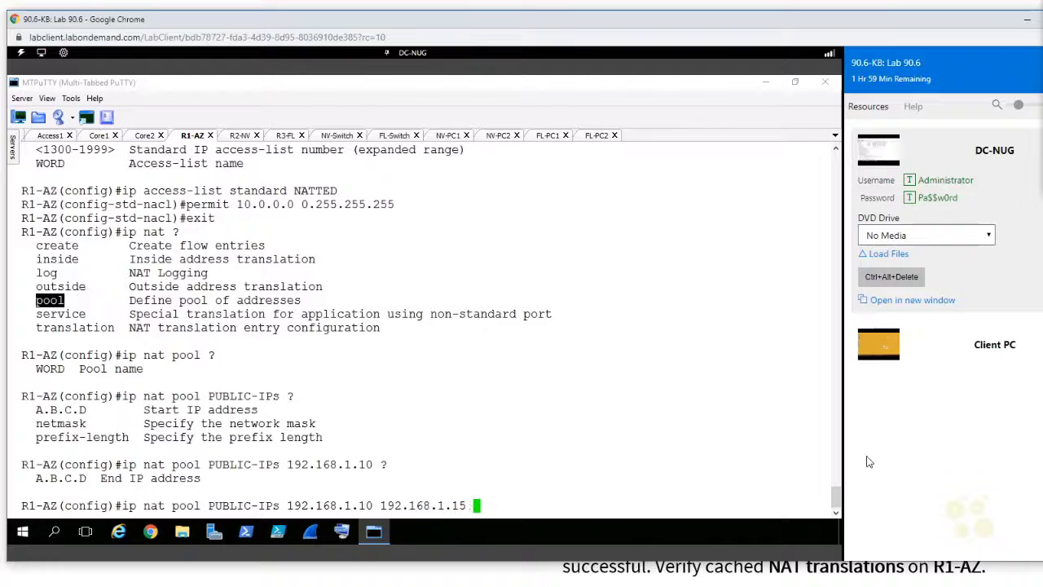
type("?n")
key("Tab")
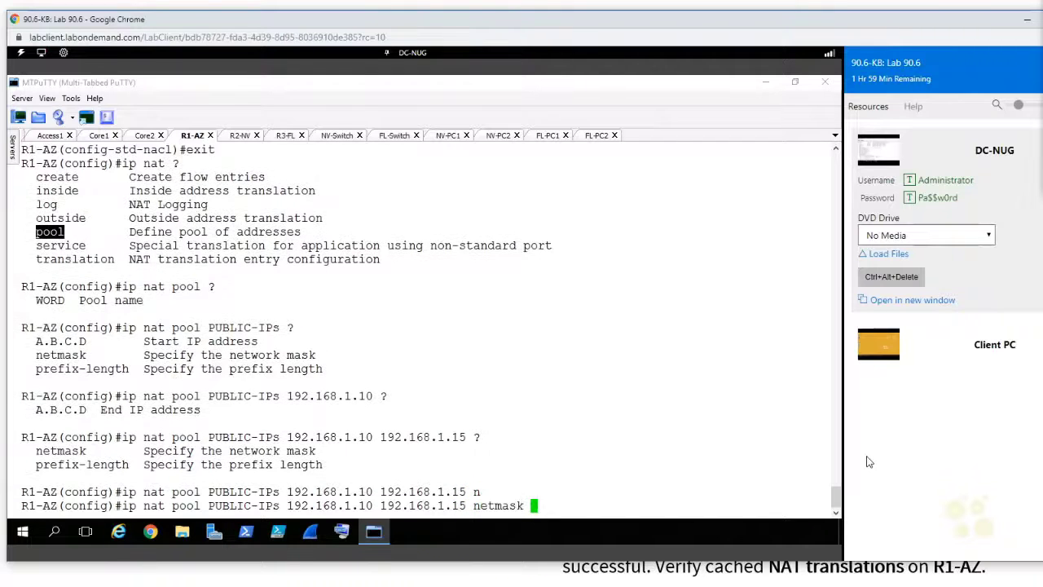
type("?255.255.255.0")
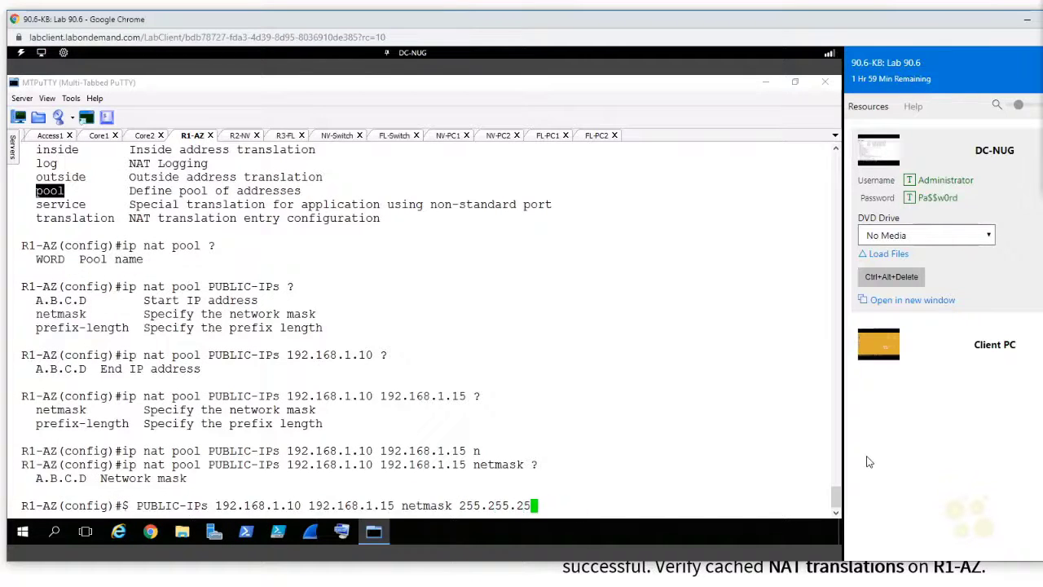
key("Return")
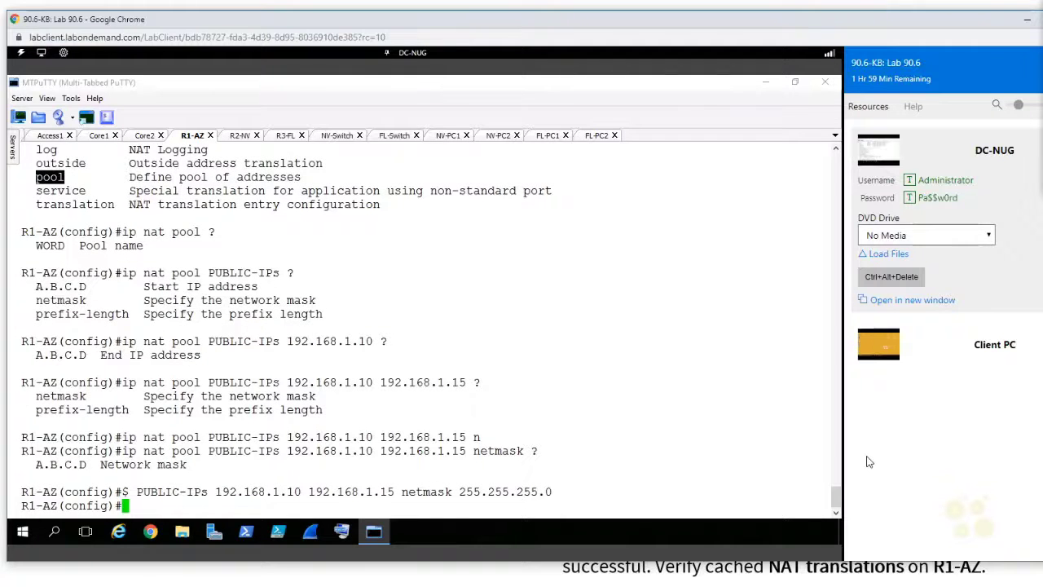
key("Return")
key("Return")
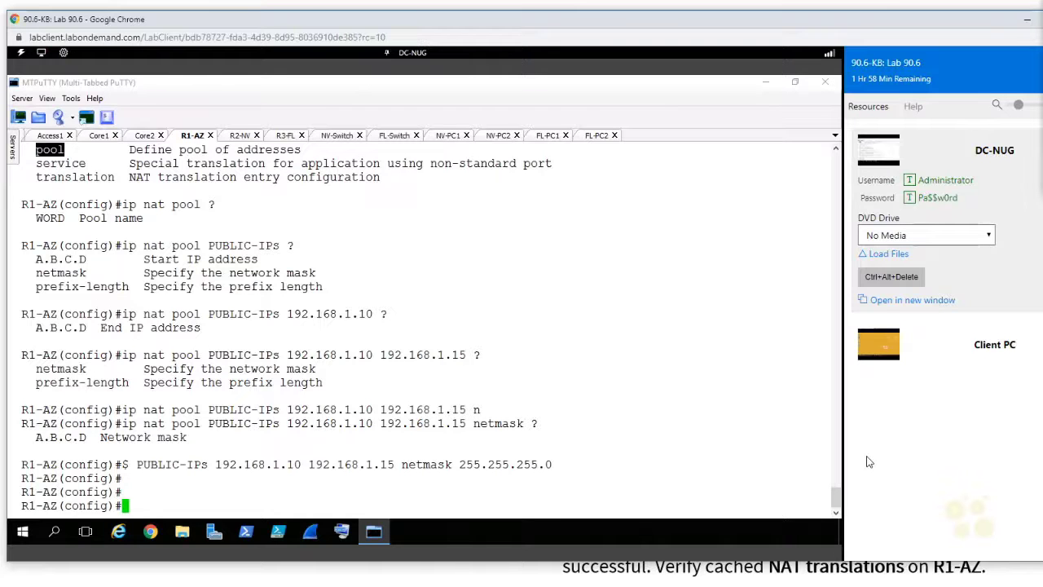
Enter 'ip nat inside source list NATTED pool PUBLIC-IPs overload' on R1-AZ
type("ip nat in")
key("Tab")
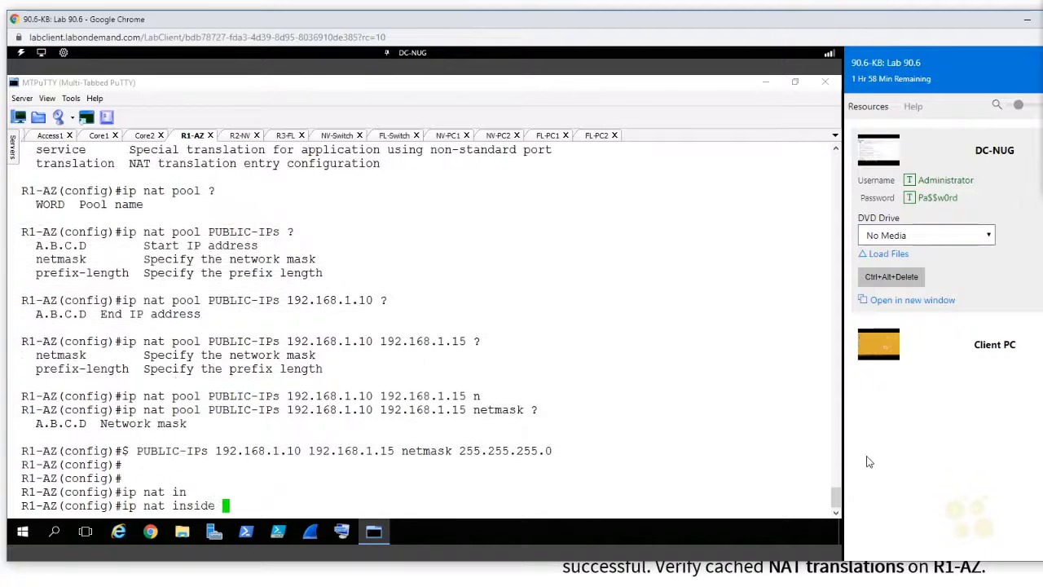
type("sou")
key("Tab")
type("?")
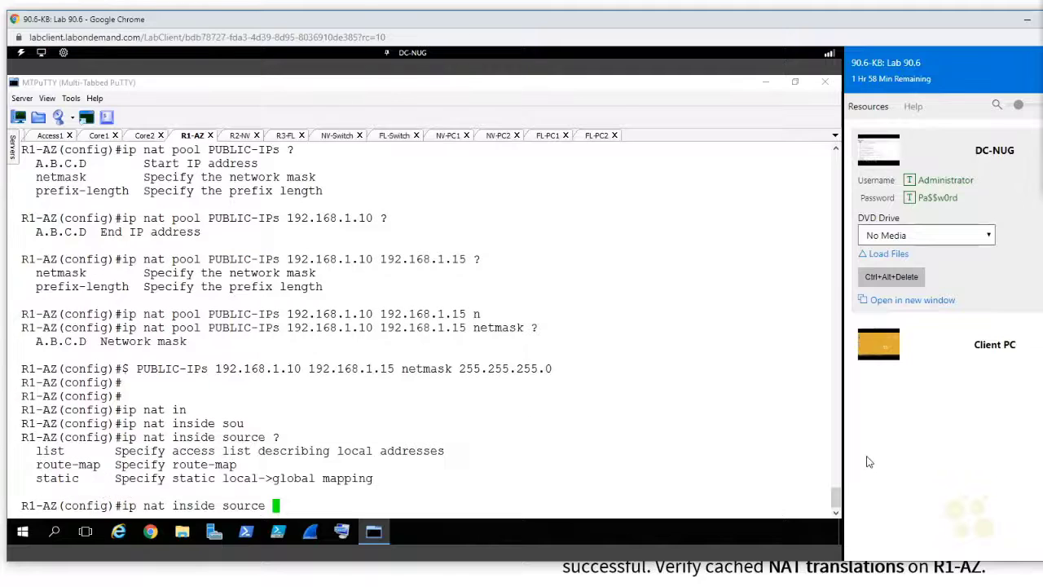
type("li")
key("Tab")
type("?")
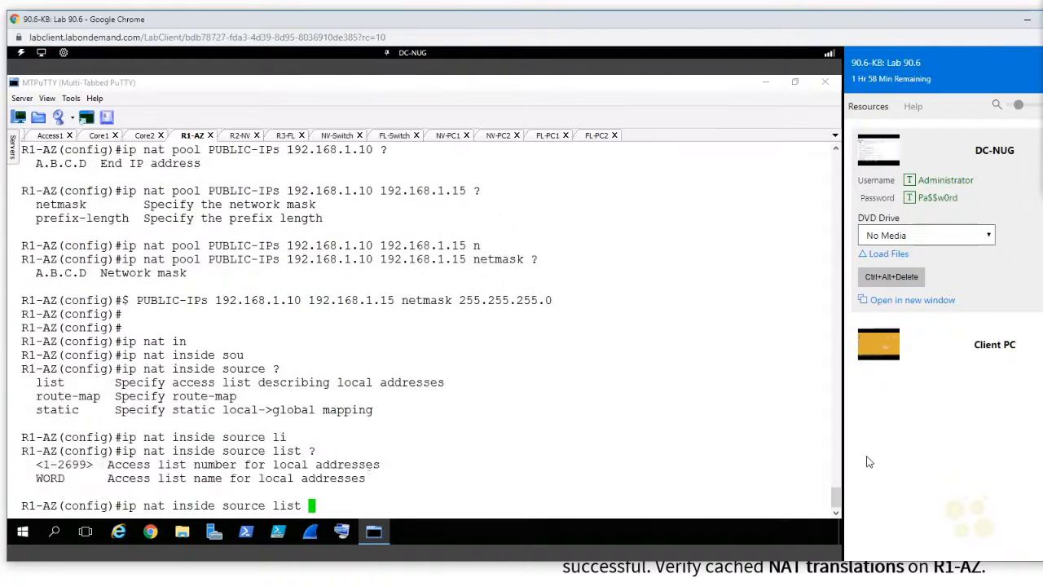
type("NATTED ?po")
key("Tab")
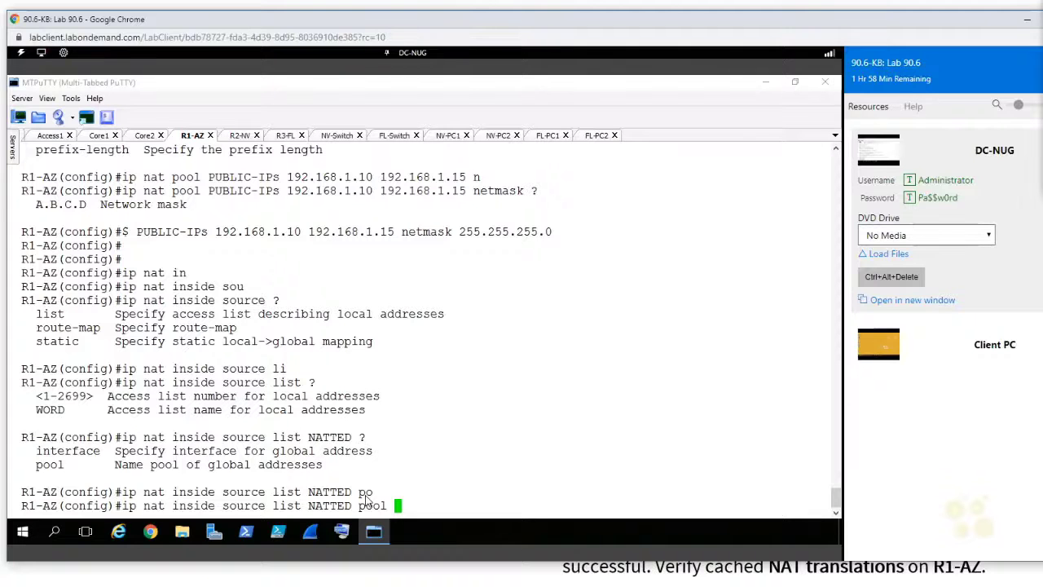
type("?")
scroll(339, 273, "up", 4)
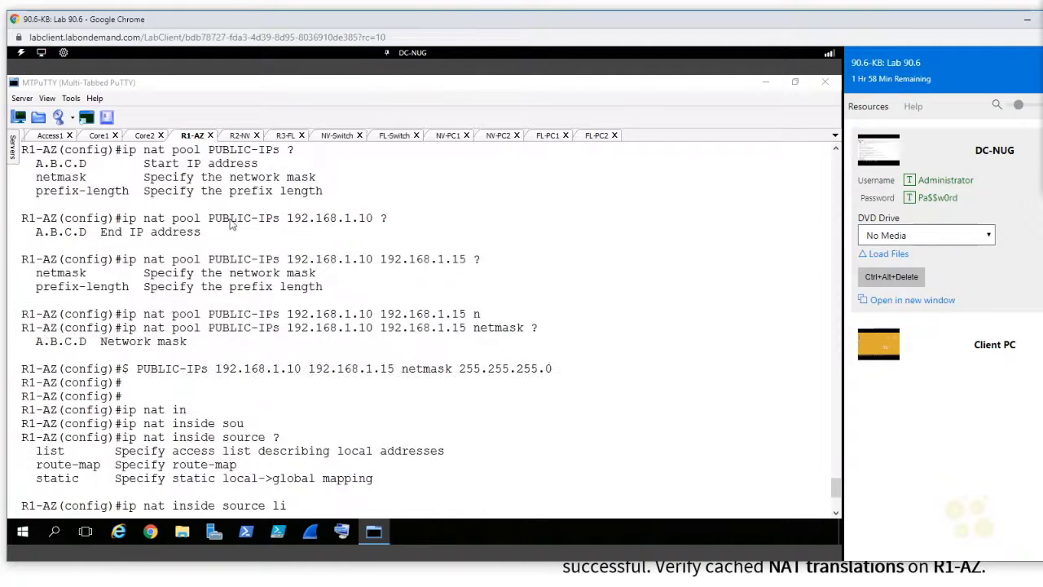
left_click_drag(280, 151, 216, 159)
right_click(216, 159)
type("?o")
type("v")
key("Tab")
key("Return")
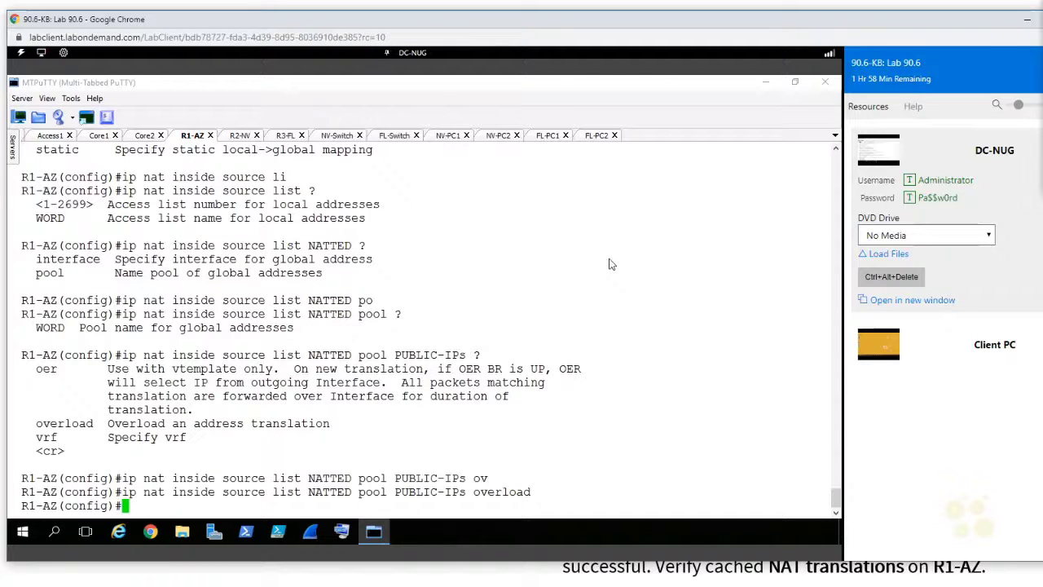
On the Client PC, browse Edge to 192.168.1.100 to load the IIS welcome page
left_click(980, 357)
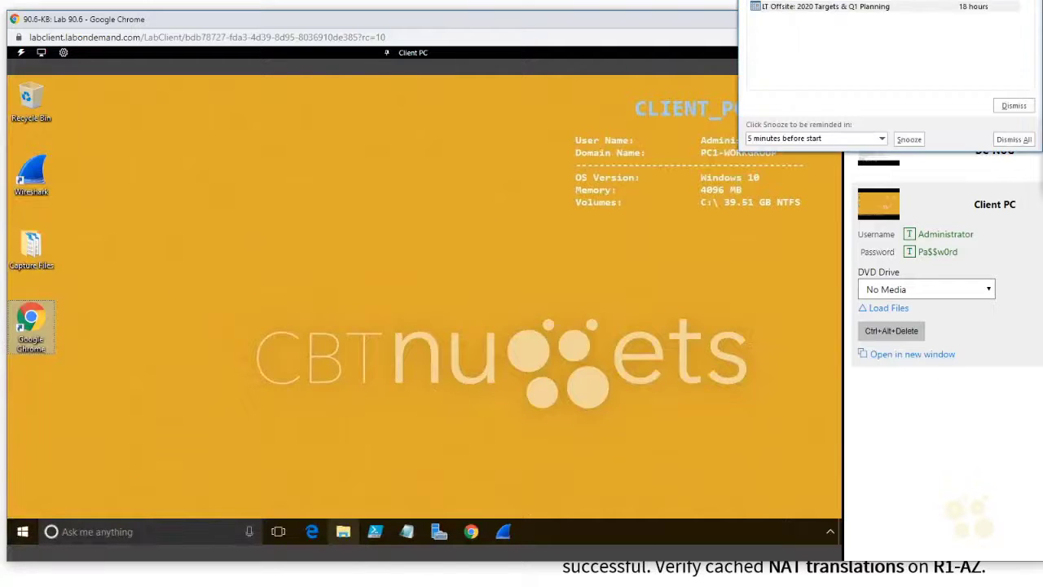
left_click(307, 530)
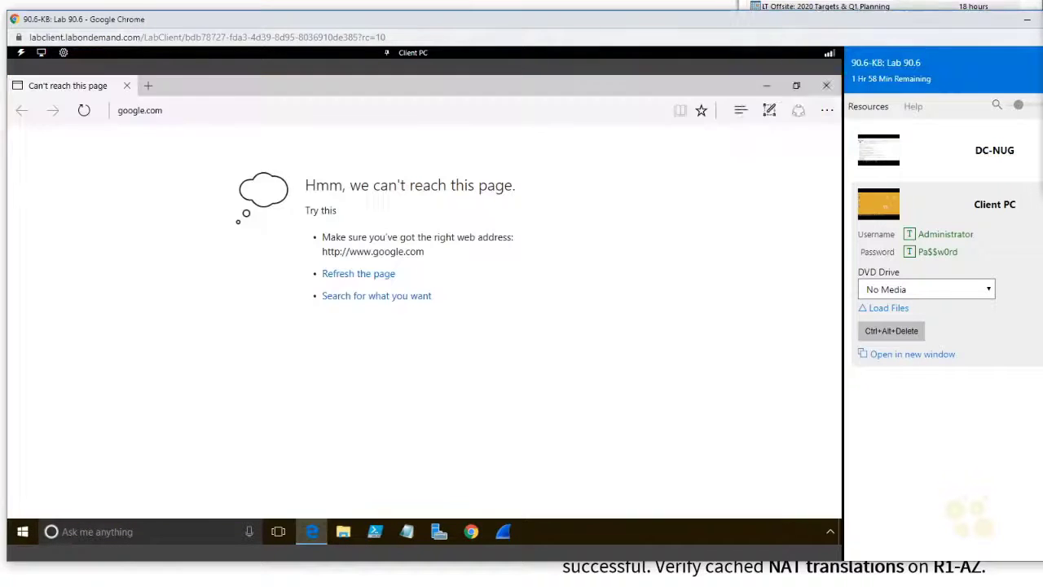
left_click(150, 108)
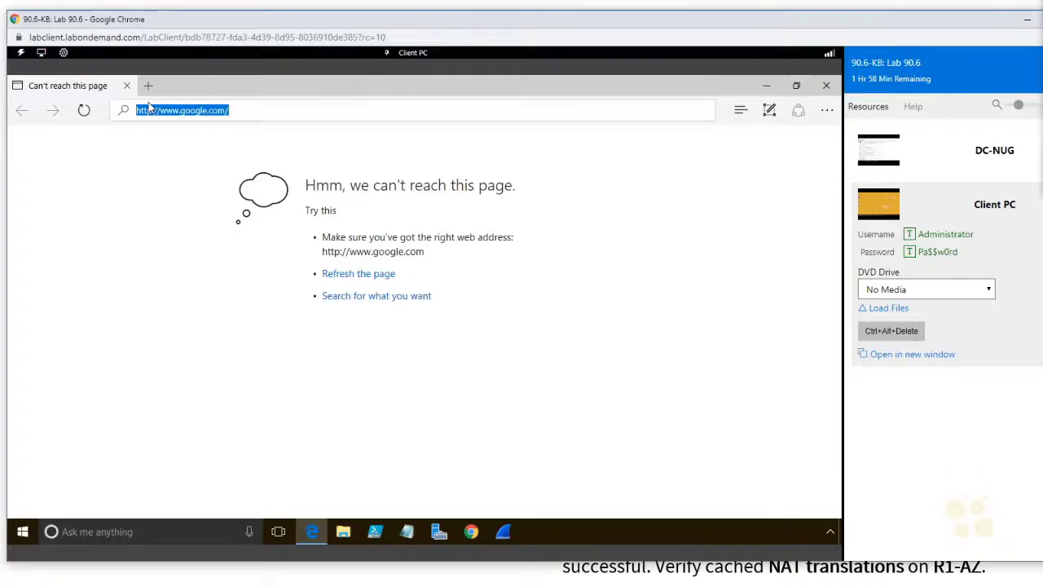
type("192.168.1.100")
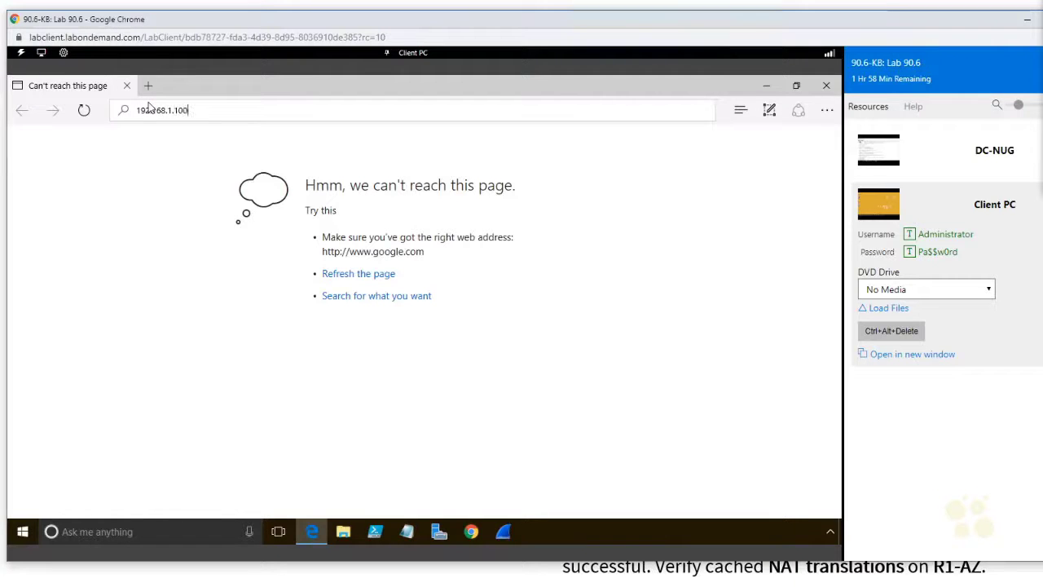
key("Return")
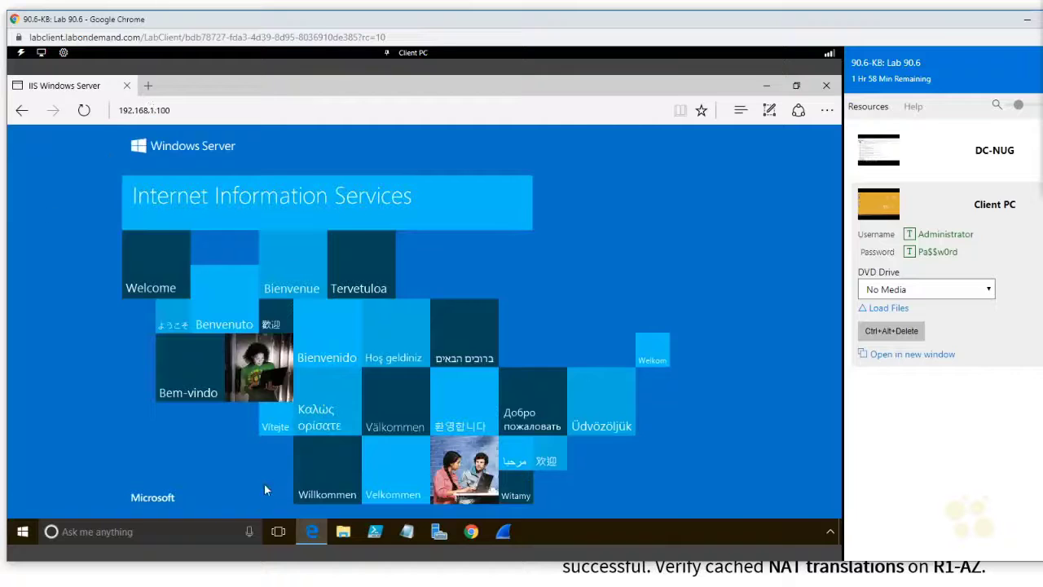
left_click(227, 529)
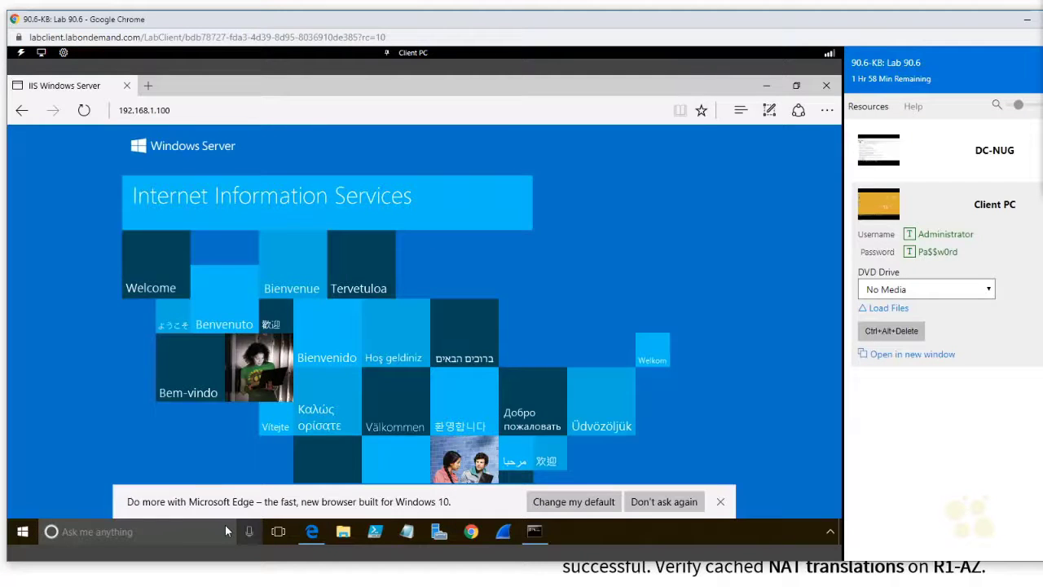
In a Command Prompt on the client, ping 192.168.1.100, then stop it
left_click(541, 541)
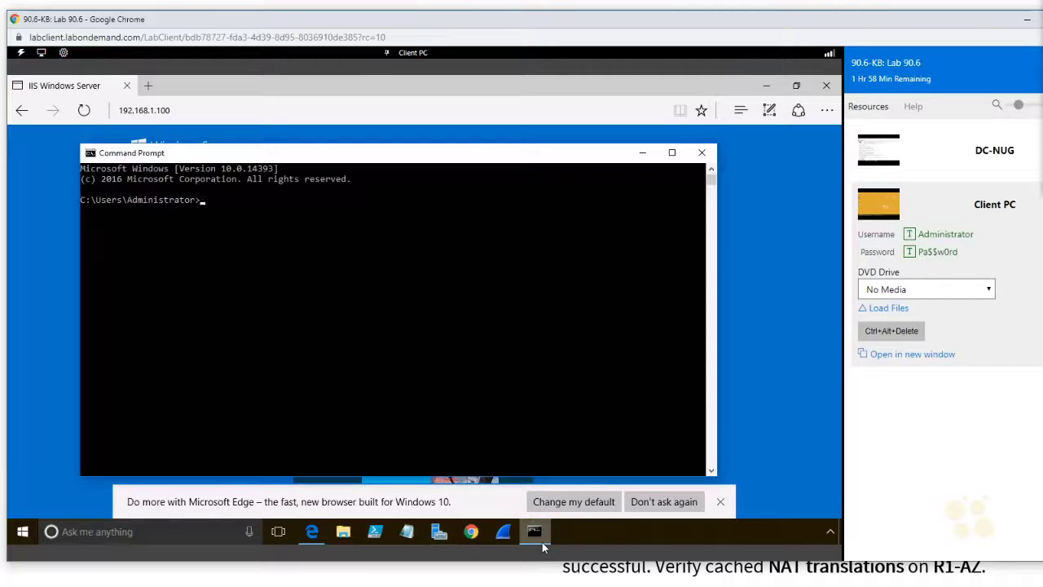
left_click(391, 299)
type("ping 192.168.1.100")
key("Return")
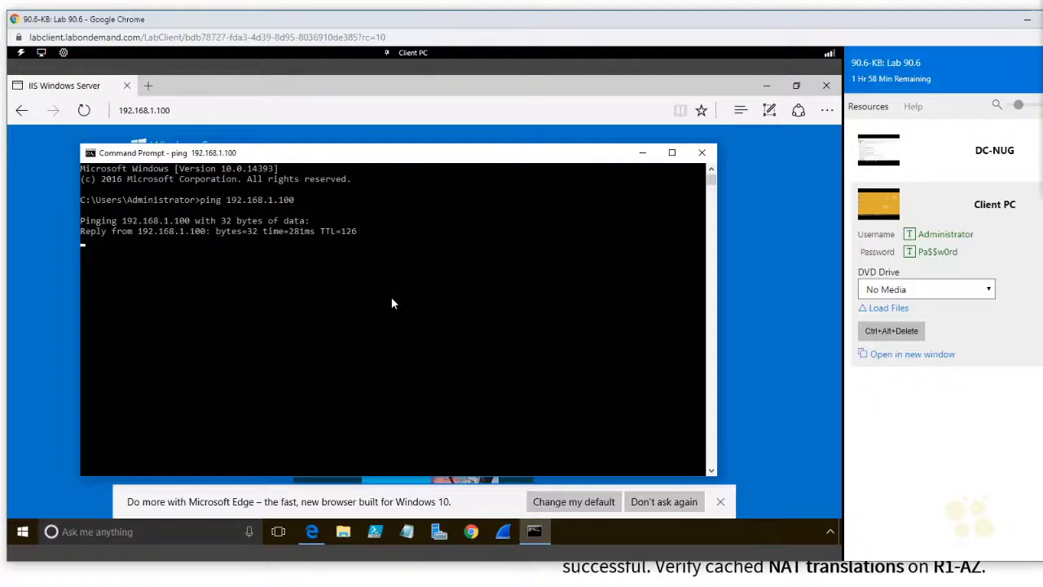
key("ctrl+c")
Run nslookup, query the name asdf, and exit the lookup session
type("nslookup")
key("Return")
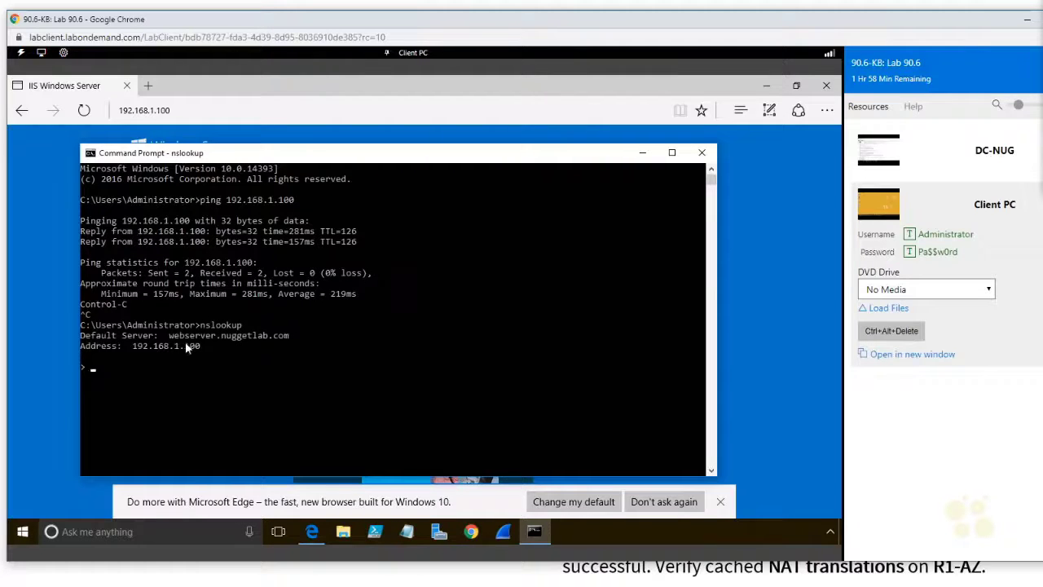
left_click(198, 346)
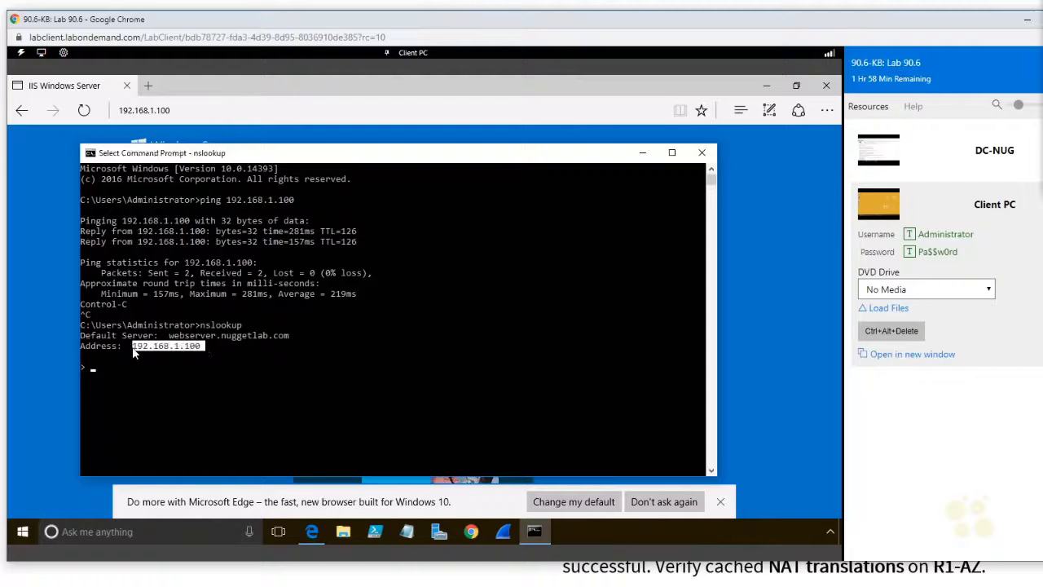
left_click(212, 379)
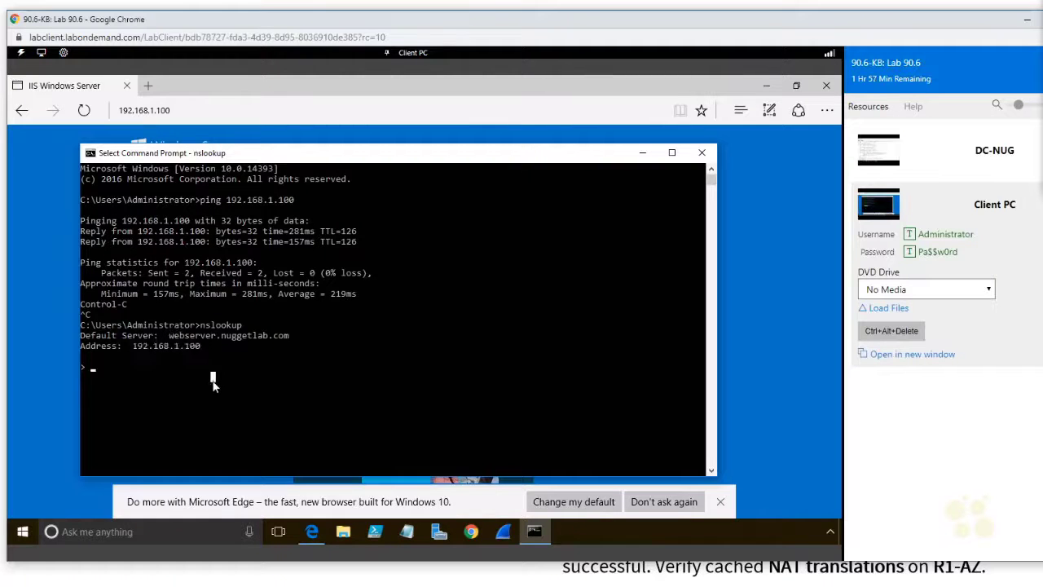
type("asdf")
key("Return")
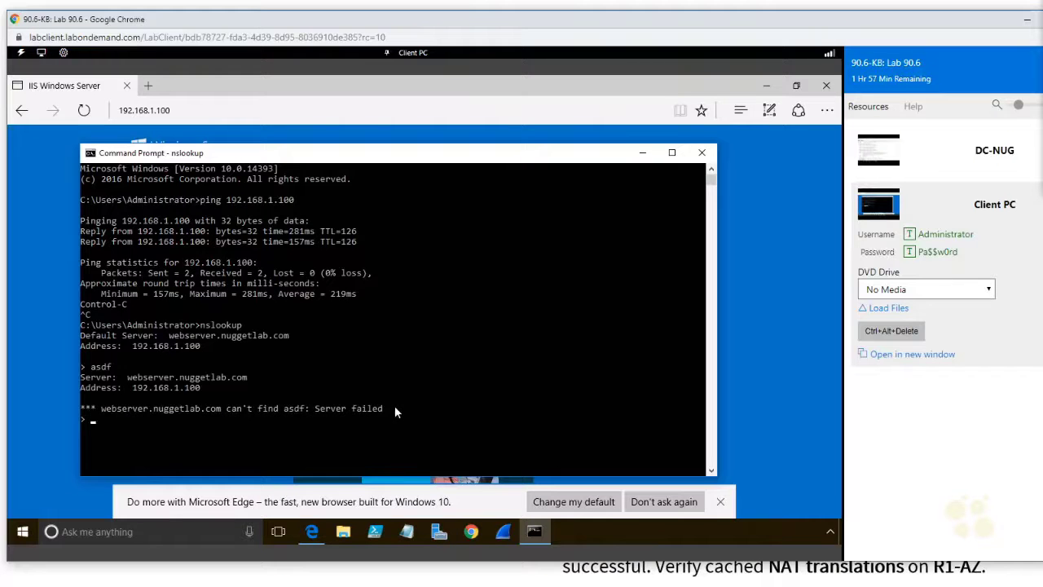
type("exit")
key("Return")
Run ipconfig /all and highlight the DNS server address 192.168.1.100
type("ipconfig /all")
key("Return")
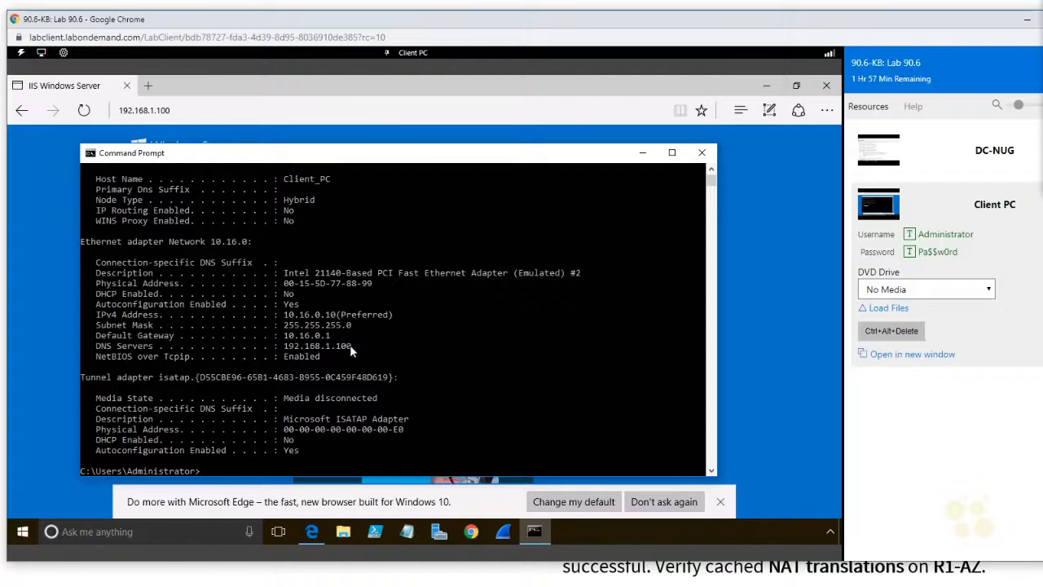
left_click_drag(351, 346, 287, 350)
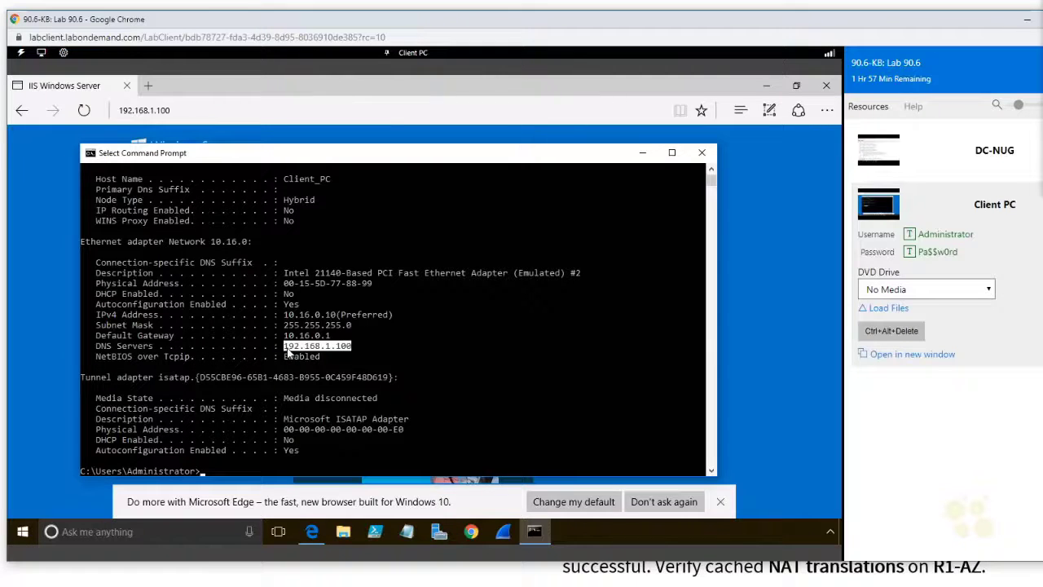
Back on R1-AZ, exit configuration mode and run 'show ip nat translations'
left_click(952, 173)
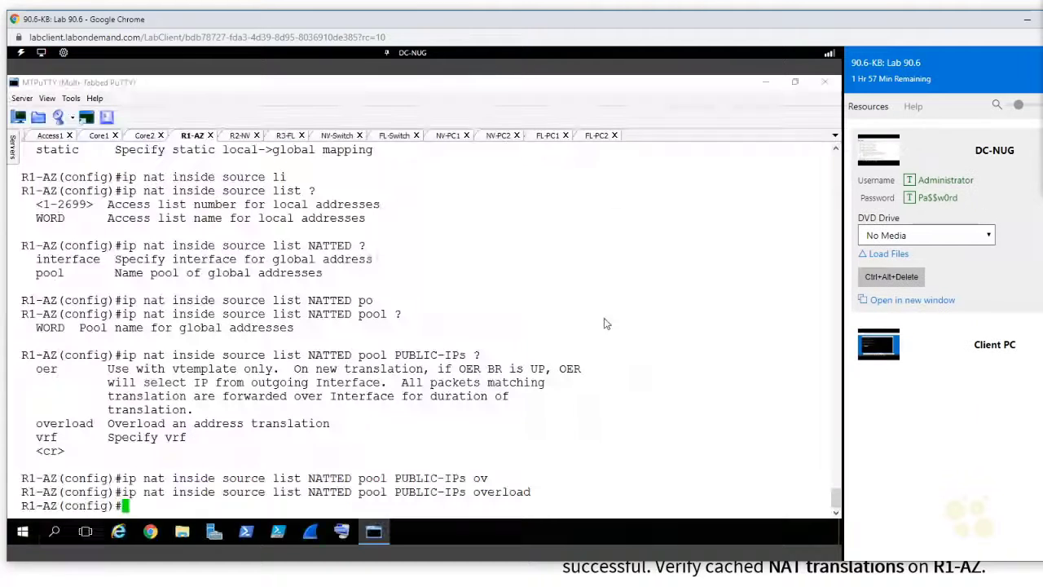
key("ctrl+z")
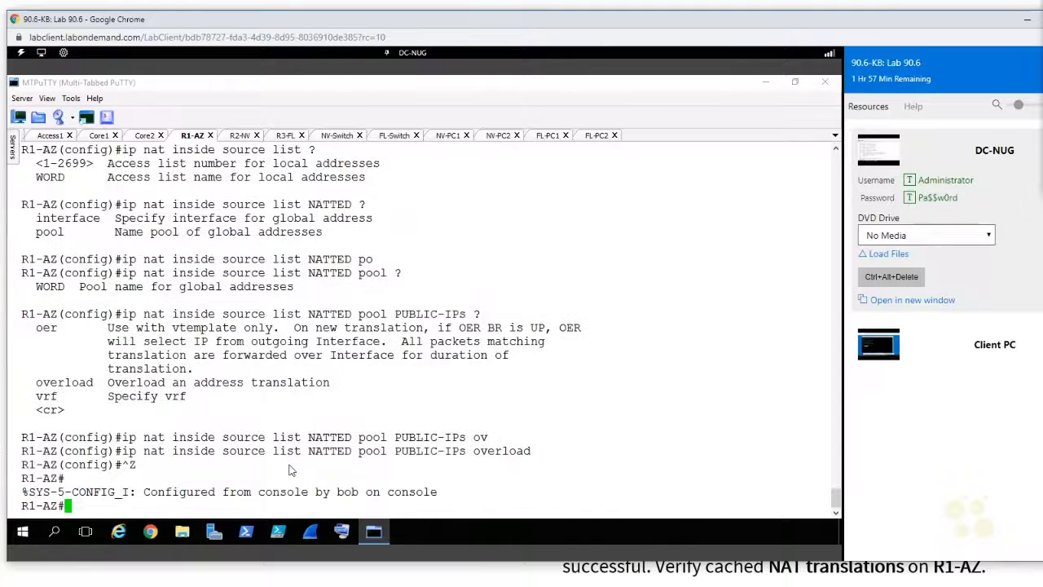
type("show ip nat tra")
key("Tab")
key("Return")
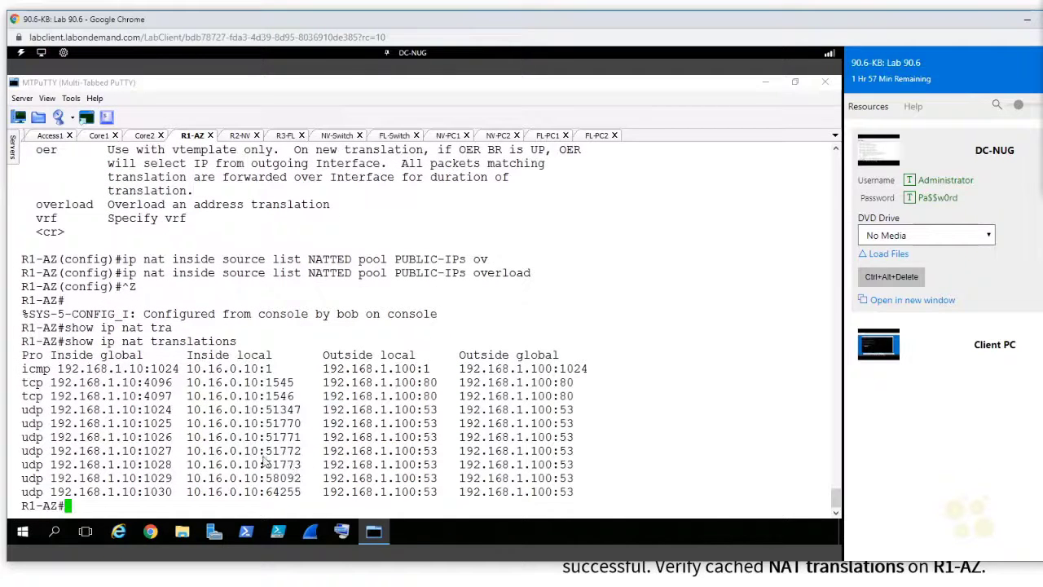
Highlight inside local address 10.16.0.10 and the Inside local and Inside global headings
left_click_drag(258, 399, 186, 401)
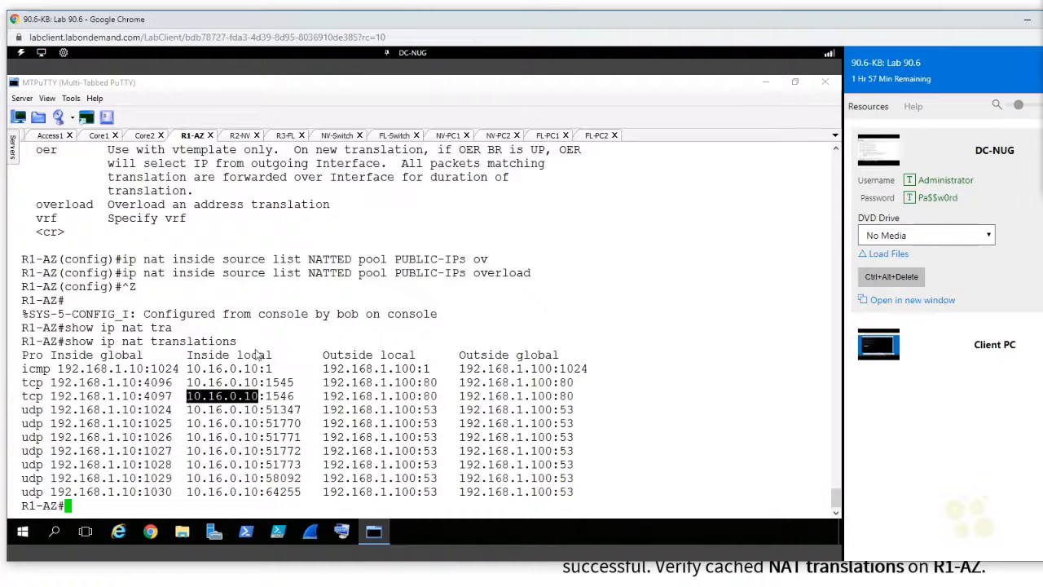
double_click(195, 356)
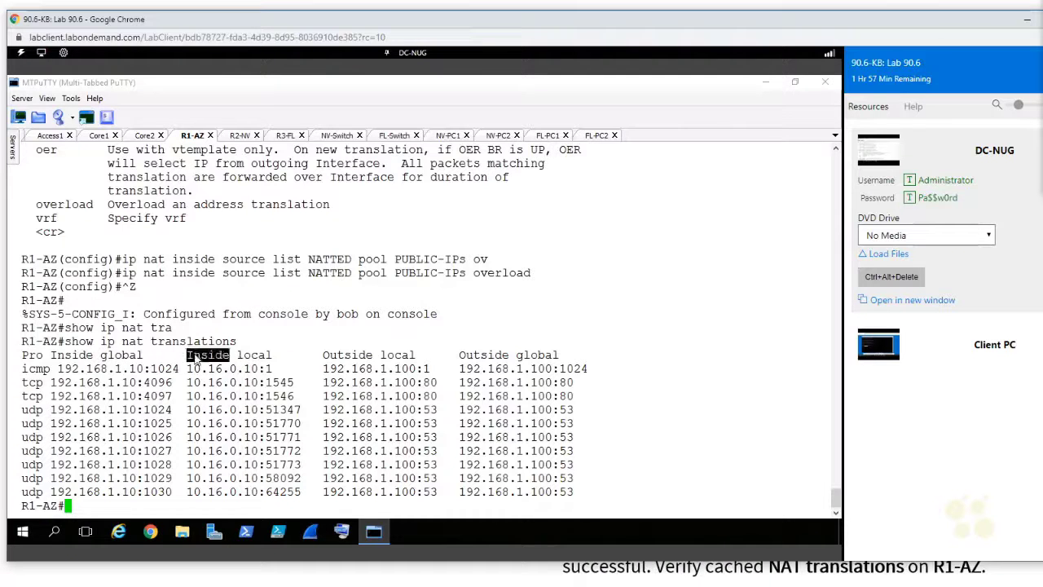
double_click(253, 355)
left_click(70, 364)
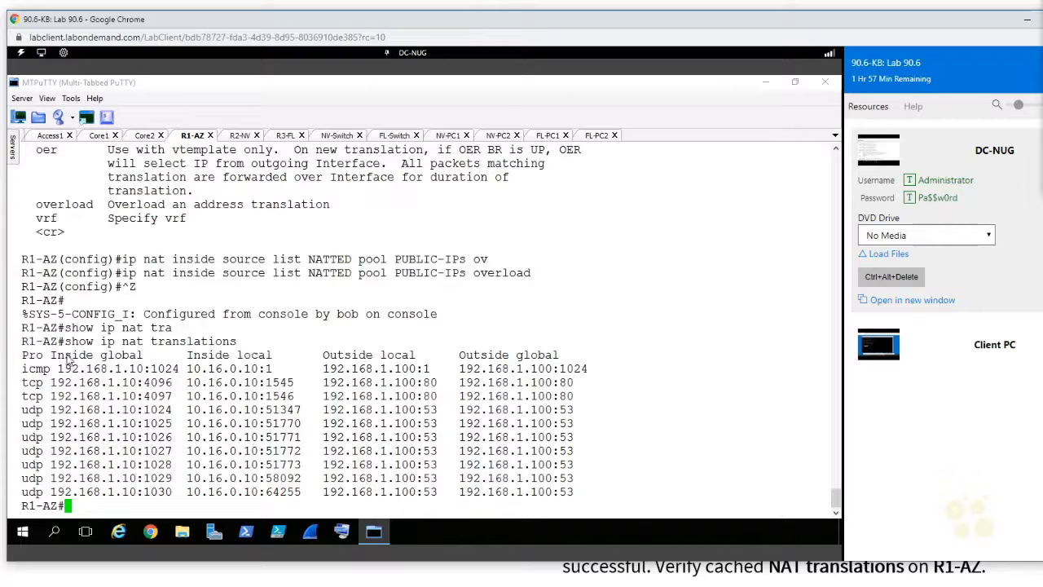
double_click(71, 359)
double_click(129, 356)
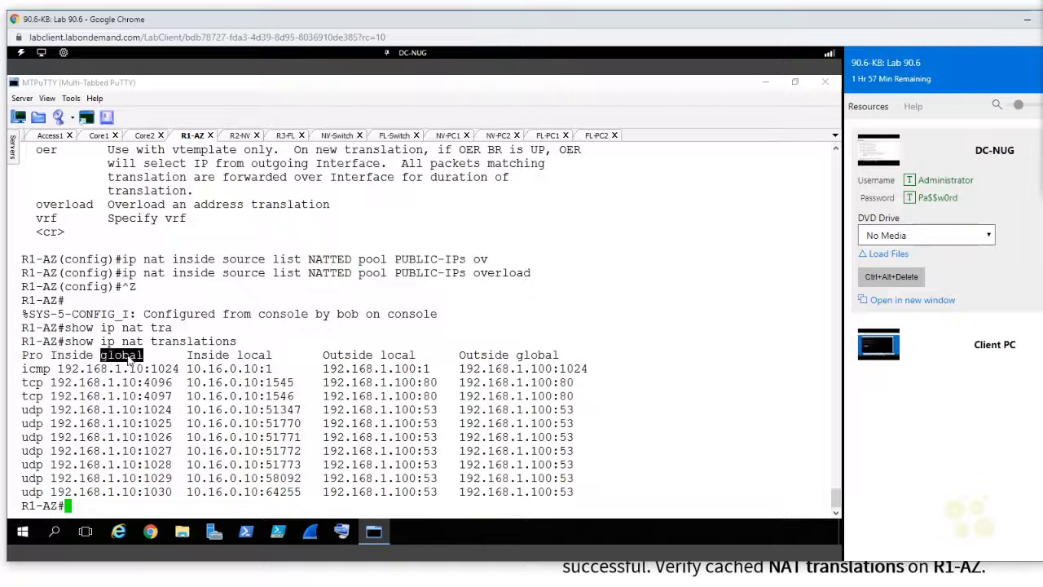
left_click(131, 430)
Highlight pool address 192.168.1.10, the UDP 53 and TCP 80 entries, and outside global 192.168.1.100
left_click_drag(132, 425, 53, 429)
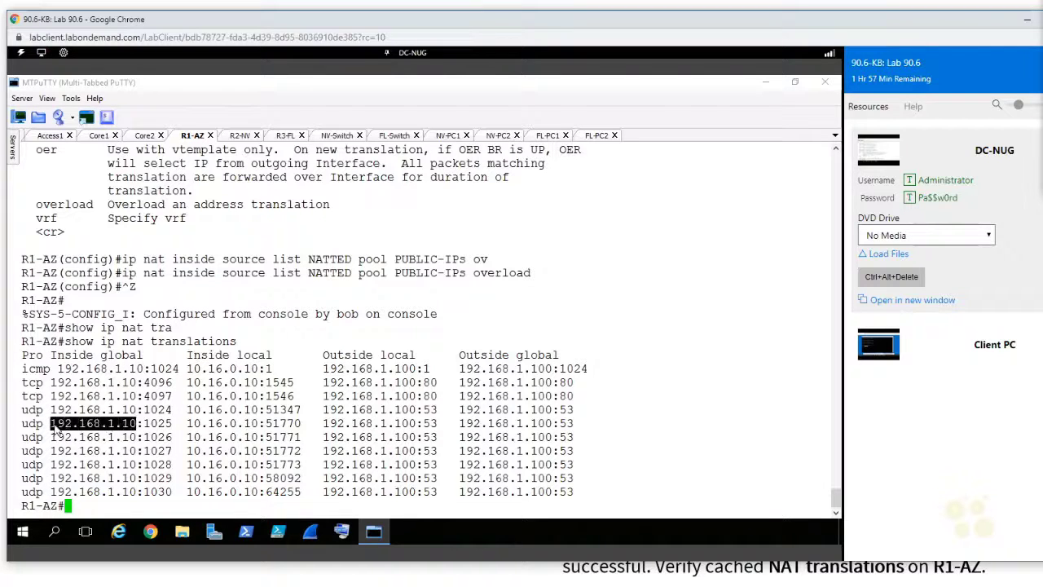
double_click(32, 424)
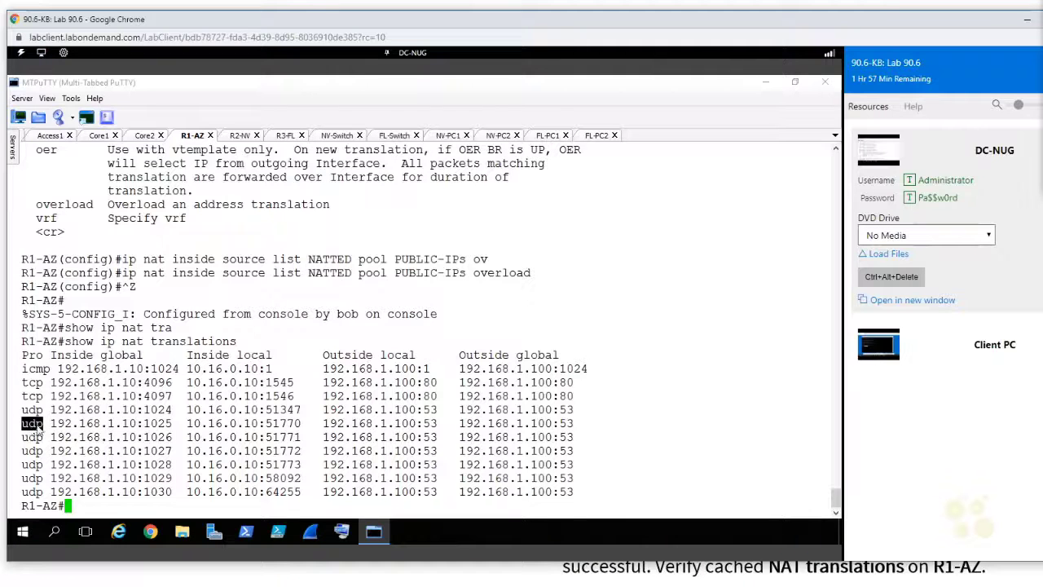
double_click(431, 424)
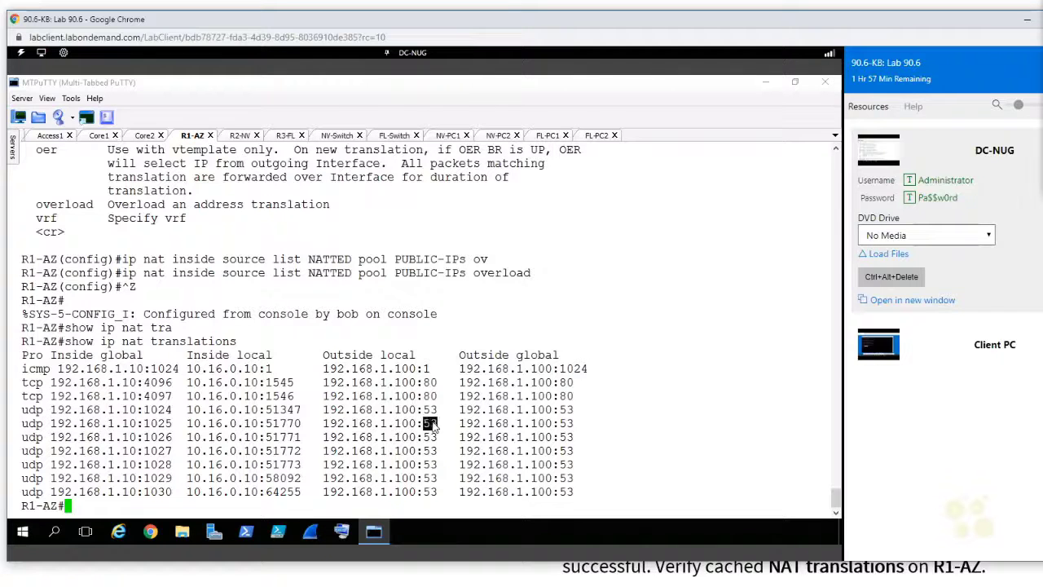
double_click(32, 382)
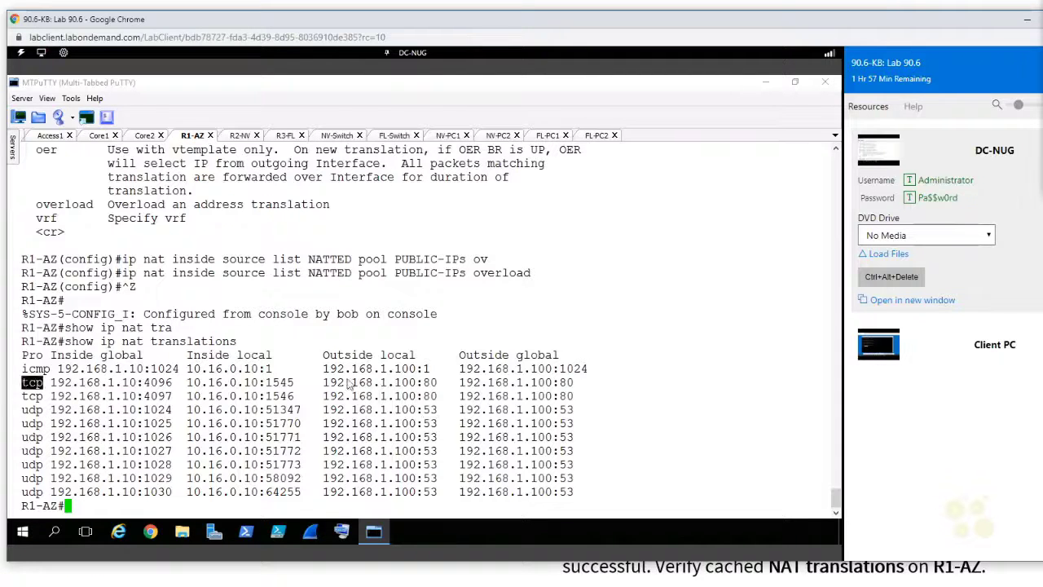
double_click(566, 382)
left_click_drag(324, 355, 581, 363)
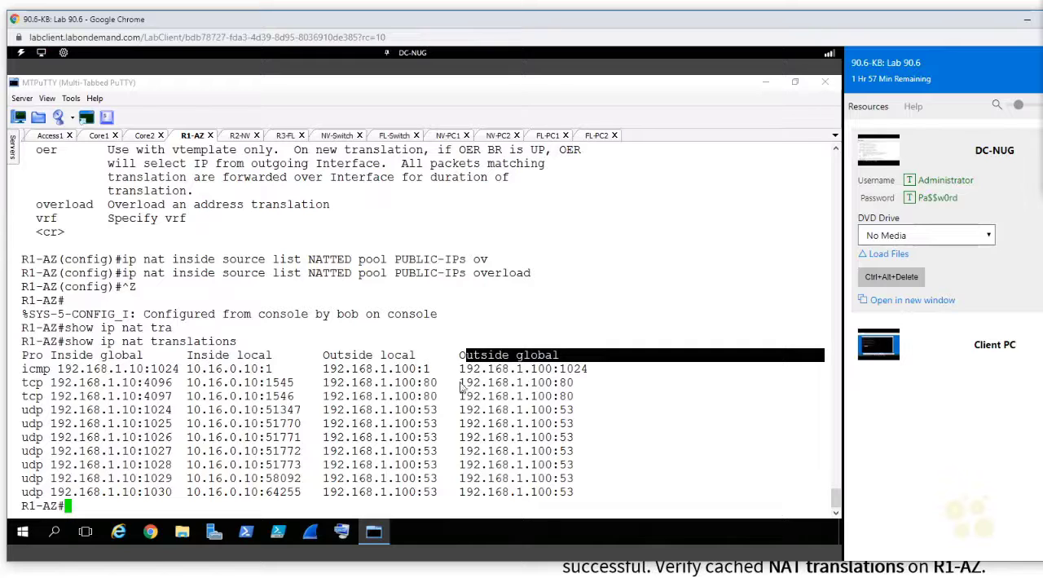
left_click_drag(551, 385, 444, 383)
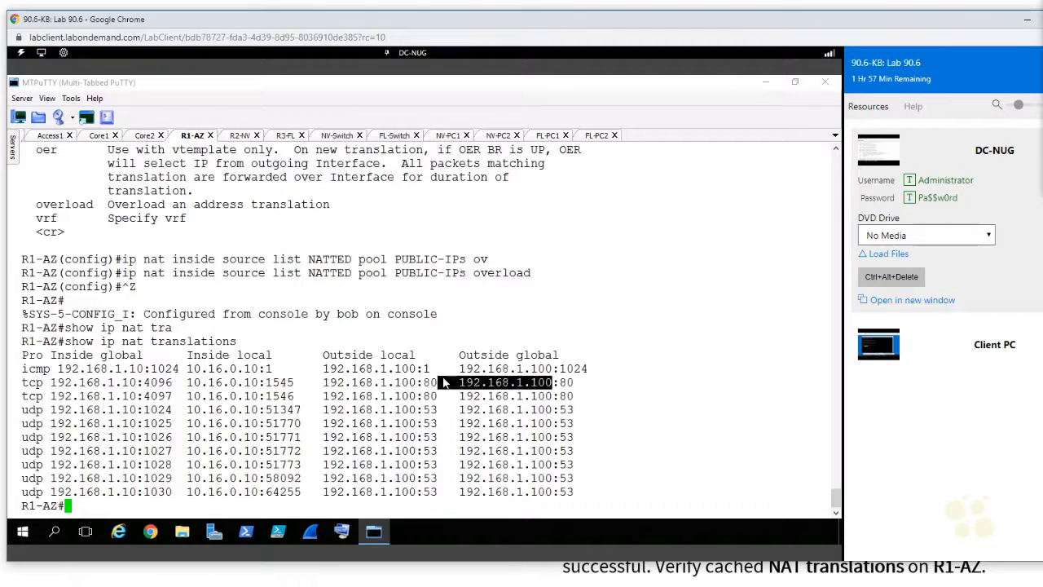